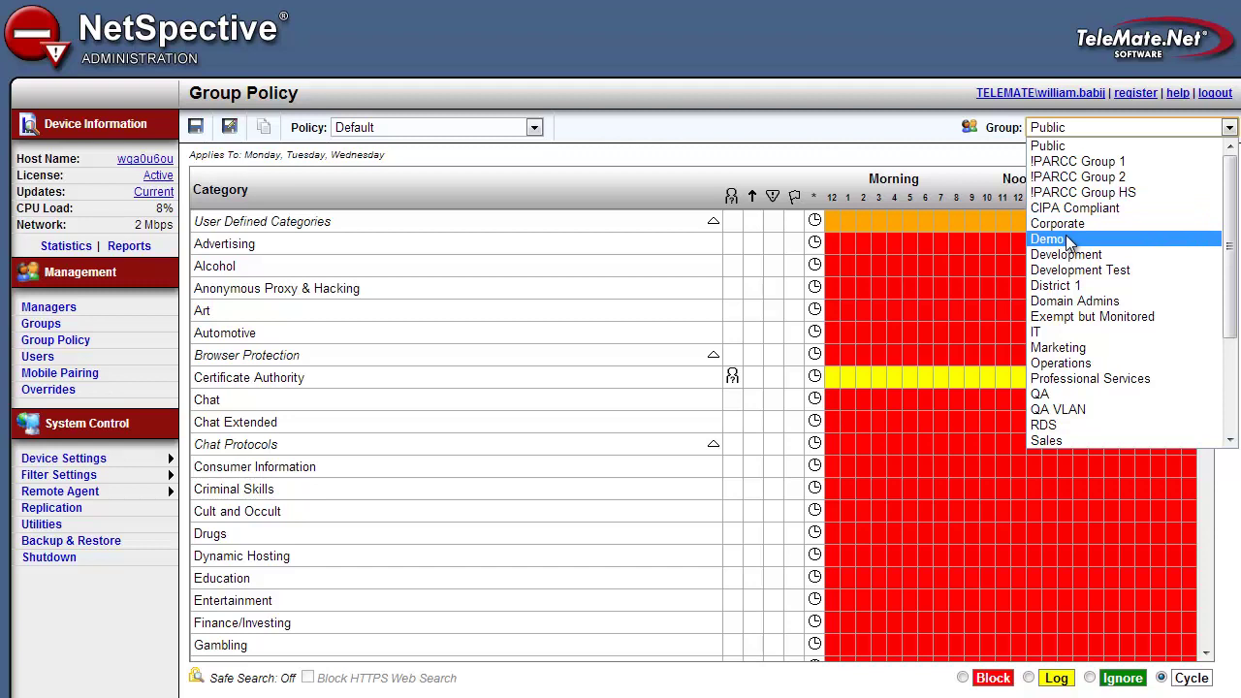
- Show the group policy for the Demo group
{"action": "left_click", "coordinate": [1047, 239]}
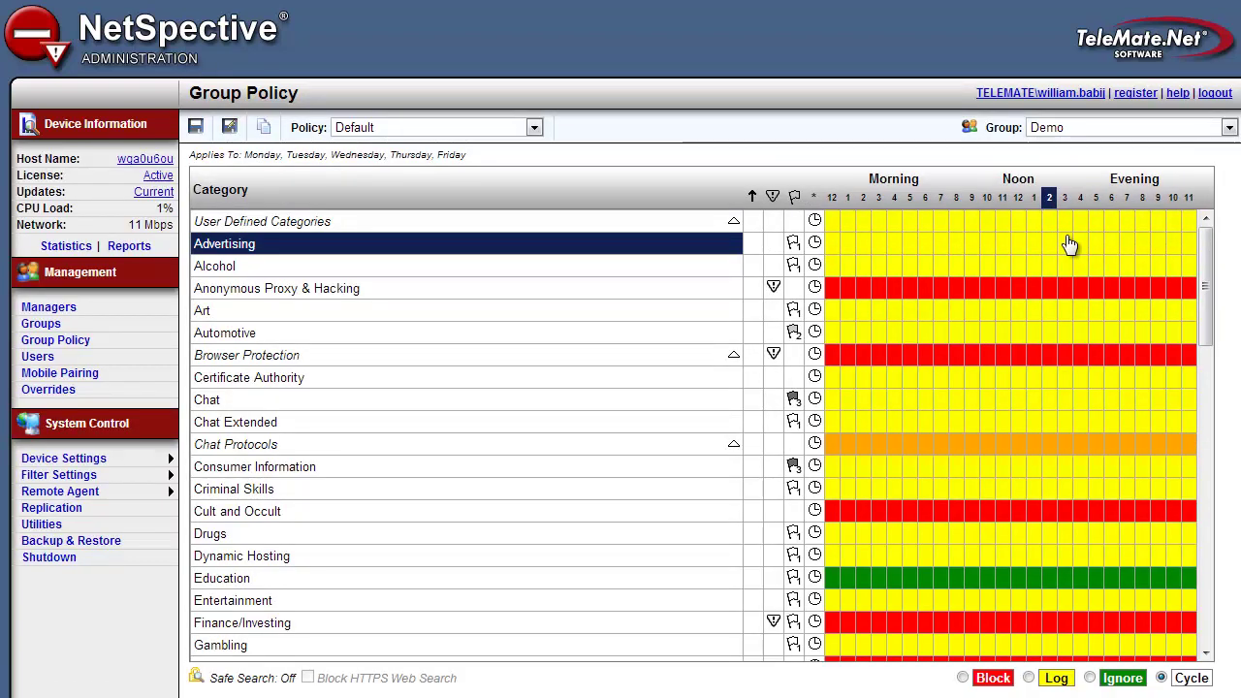
- Block the Alcohol category for the morning hours 2, 4, 6, 9 and 10, and extend the block to all hours
{"action": "left_click", "coordinate": [865, 267]}
{"action": "left_click", "coordinate": [895, 268]}
{"action": "left_click", "coordinate": [925, 267]}
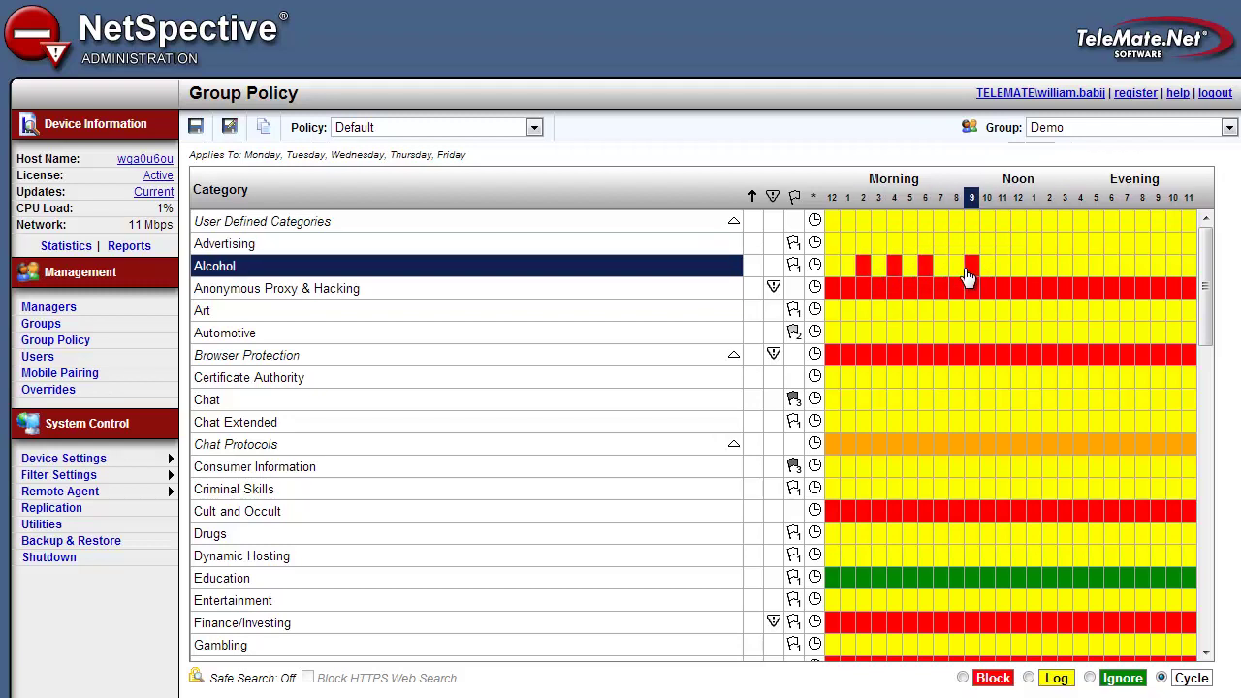
{"action": "left_click", "coordinate": [972, 268]}
{"action": "left_click", "coordinate": [987, 268]}
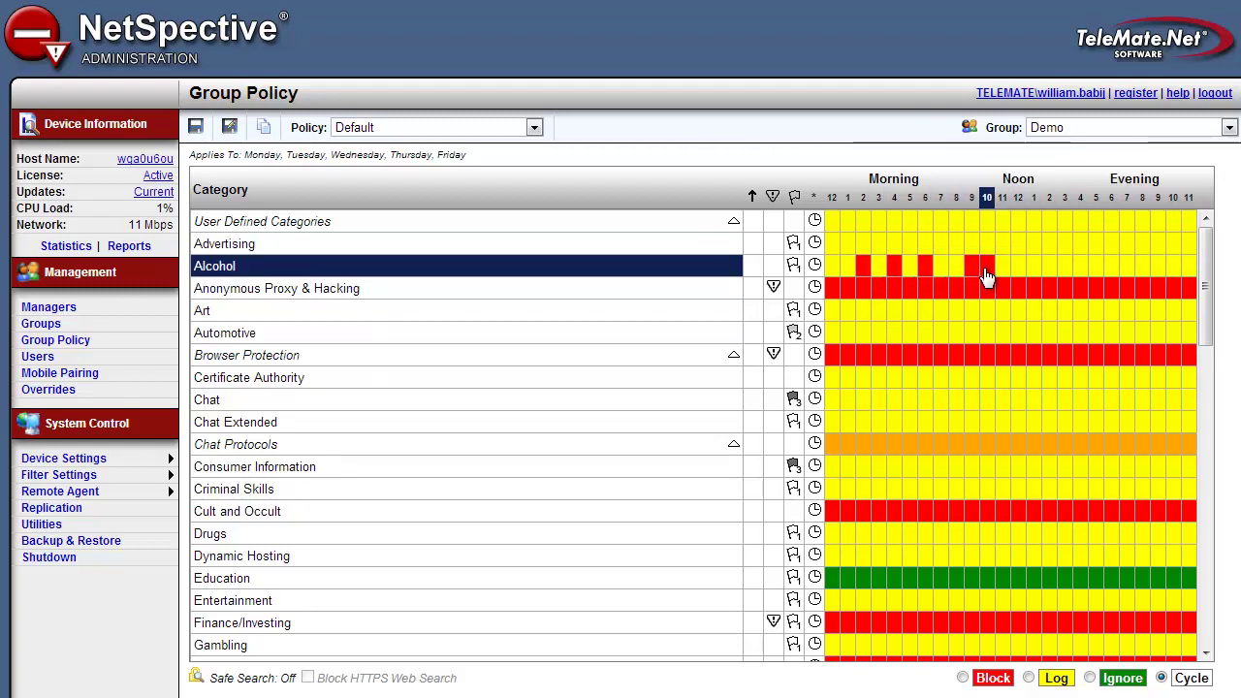
{"action": "left_click", "coordinate": [818, 267]}
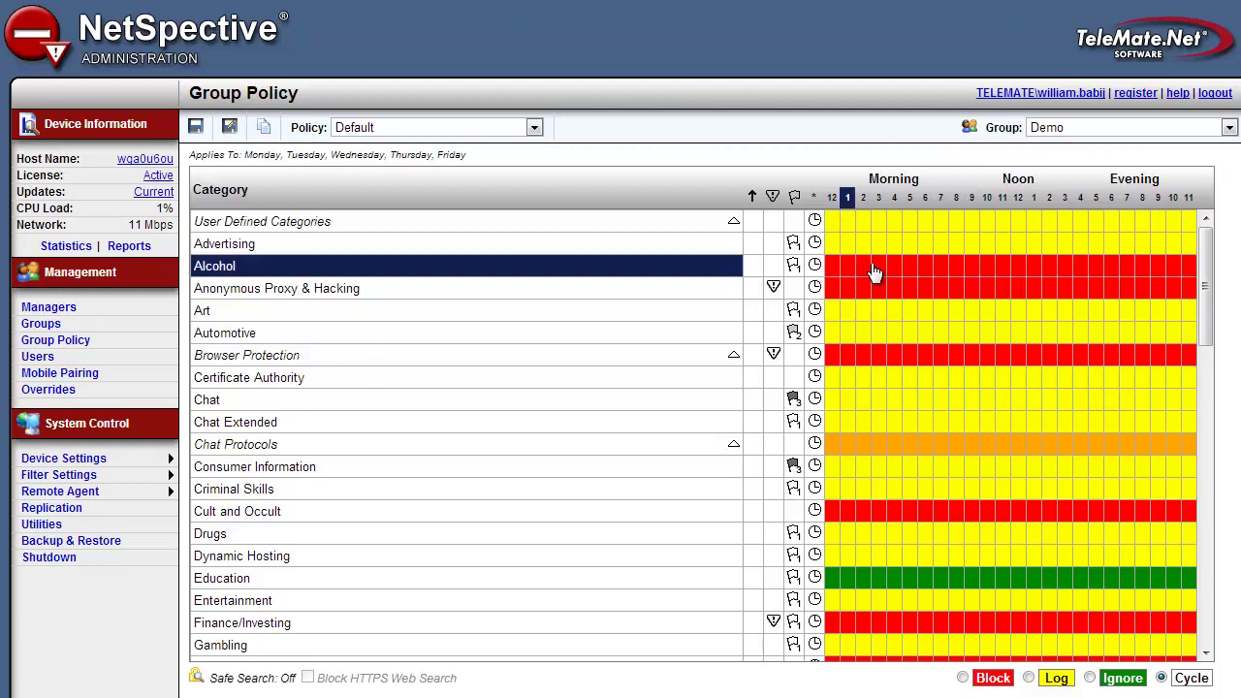
- Block every category during the morning hours 3, 4, 6, 8 and 9, and discard the unsaved policy changes
{"action": "left_click", "coordinate": [880, 199]}
{"action": "left_click", "coordinate": [896, 200]}
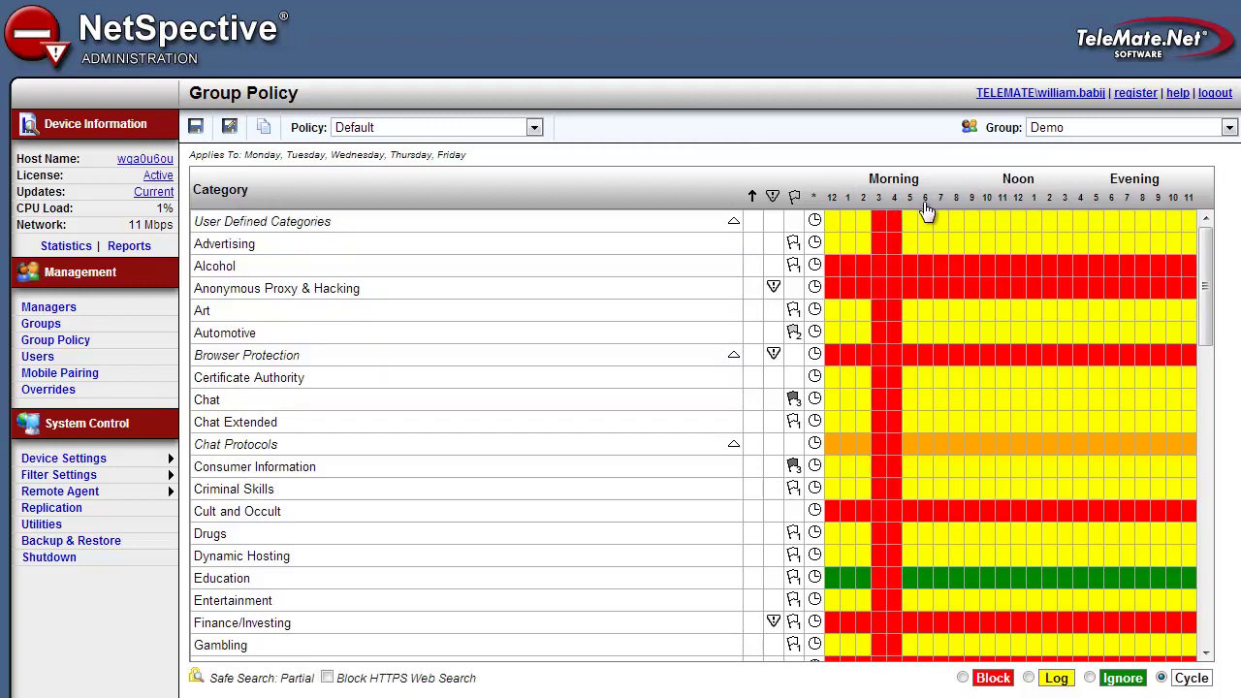
{"action": "left_click", "coordinate": [925, 200]}
{"action": "left_click", "coordinate": [956, 199]}
{"action": "left_click", "coordinate": [972, 200]}
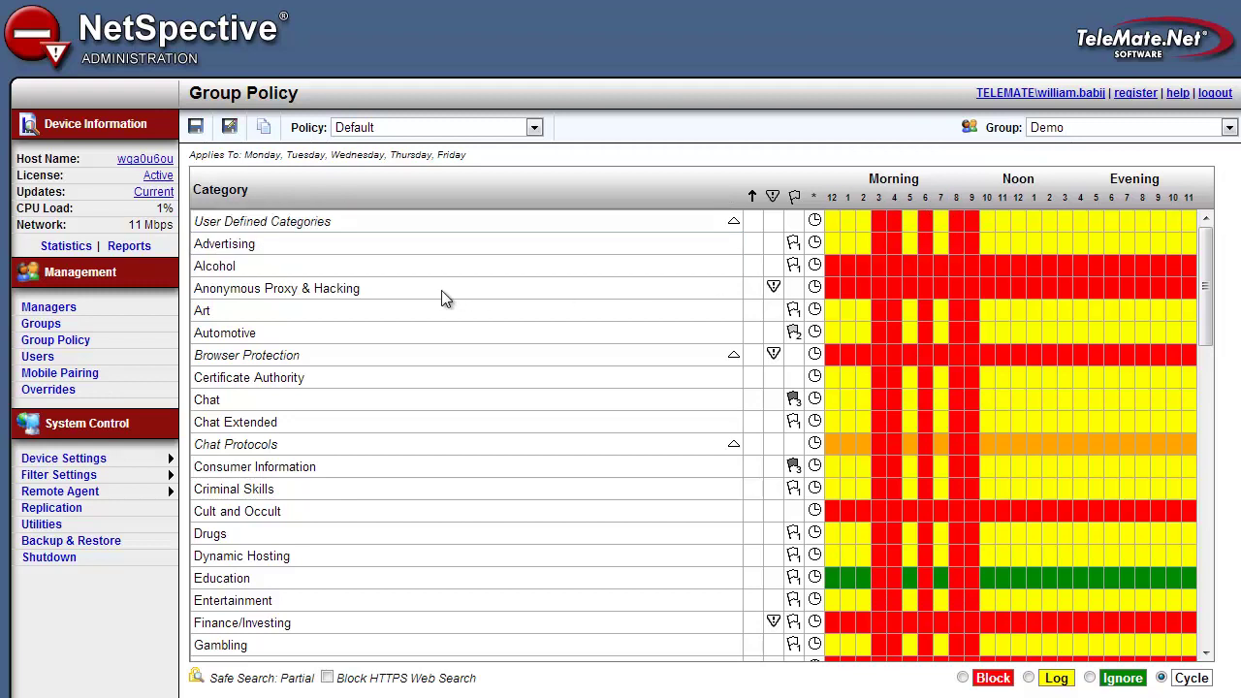
{"action": "left_click", "coordinate": [93, 345]}
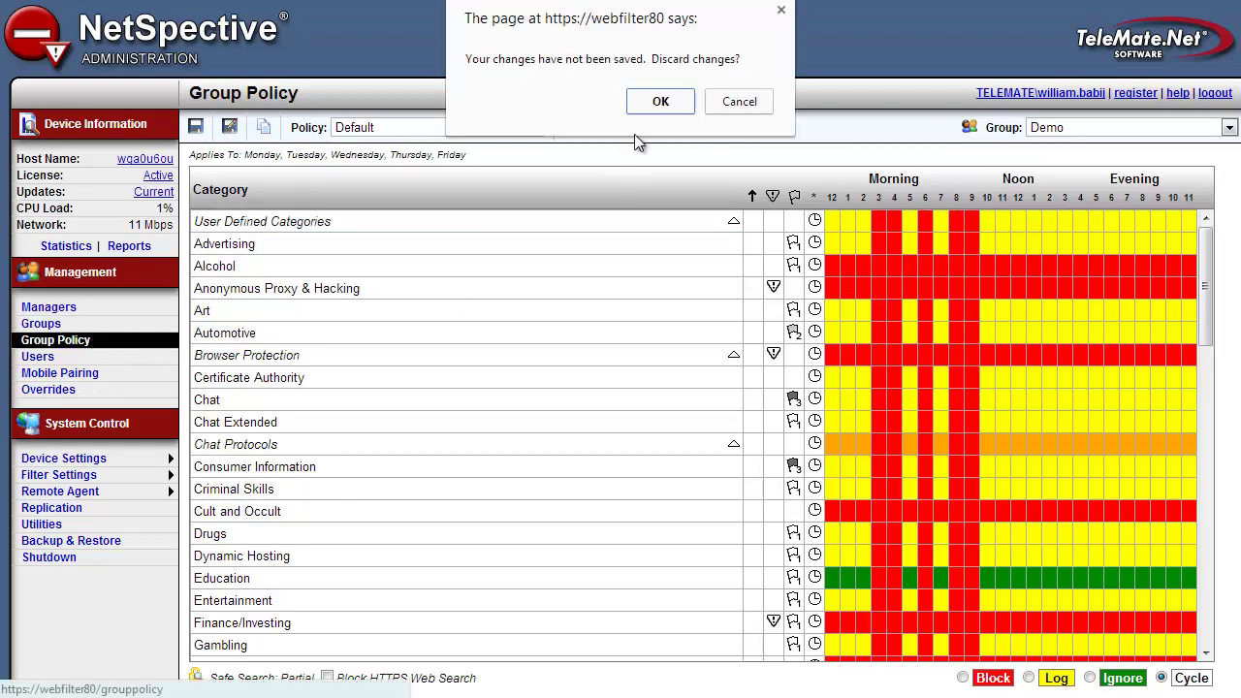
{"action": "left_click", "coordinate": [658, 102]}
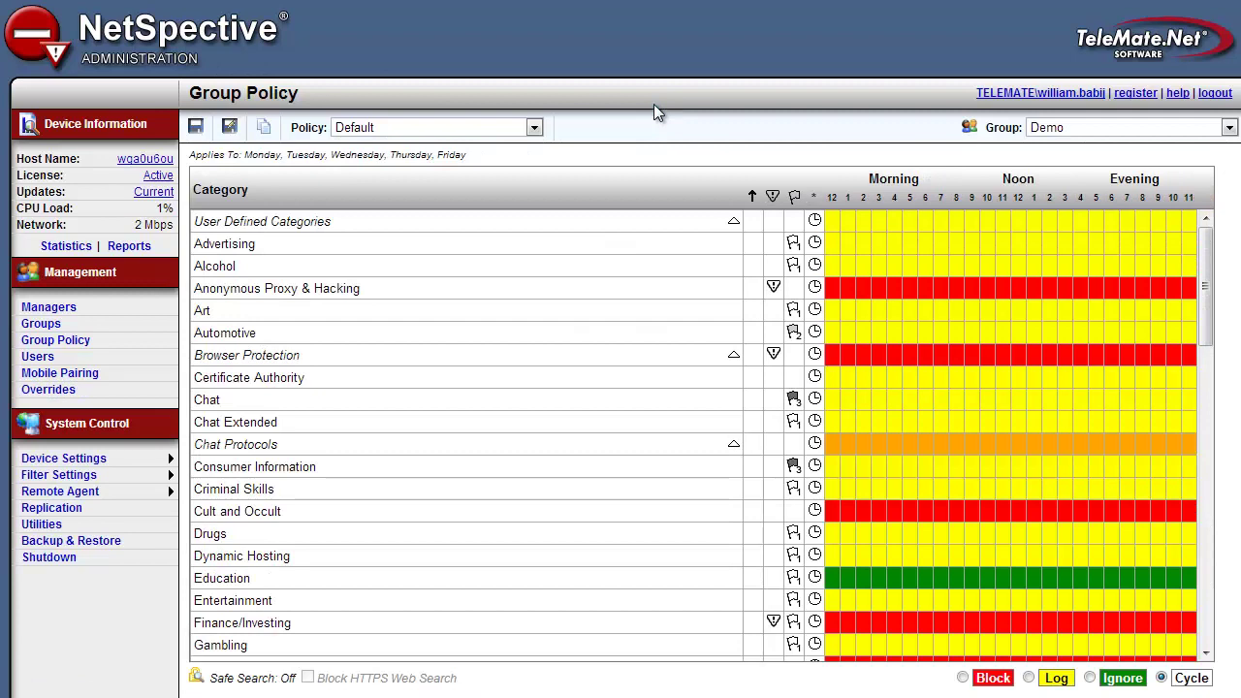
- Expand User Defined Categories, Browser Protection and Chat Protocols to examine their subcategories
{"action": "left_click", "coordinate": [732, 223]}
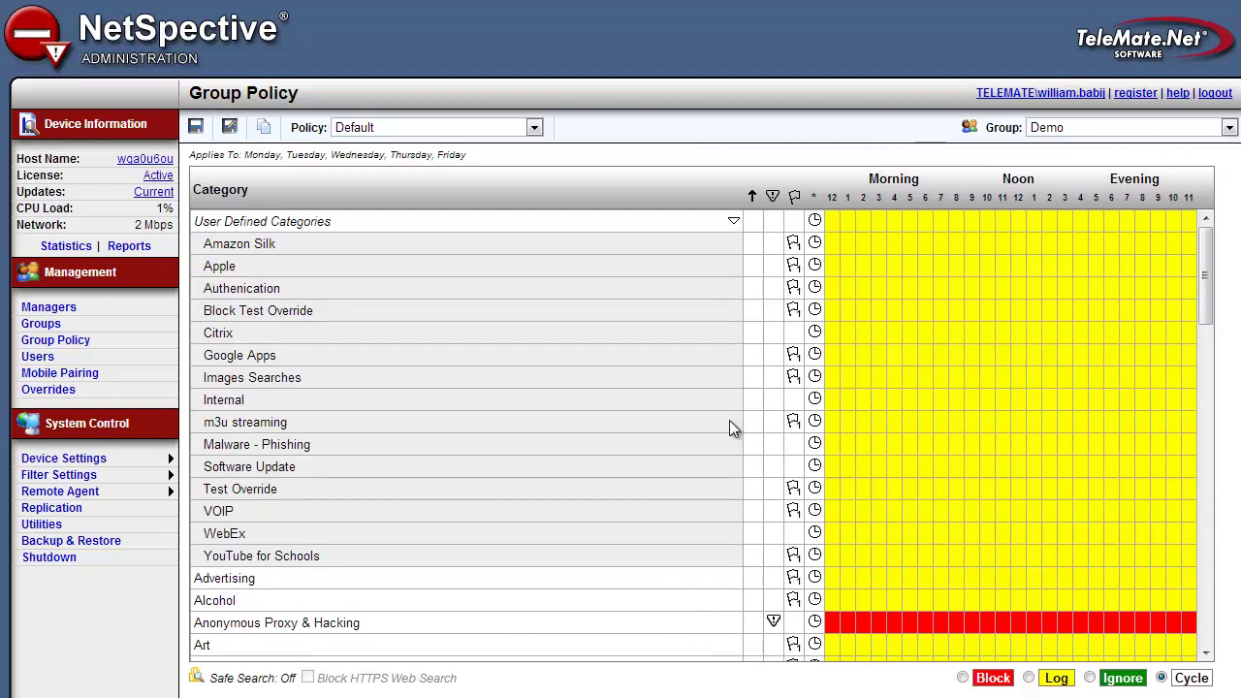
{"action": "scroll", "coordinate": [730, 420], "scroll_direction": "down", "scroll_amount": 3}
{"action": "scroll", "coordinate": [706, 437], "scroll_direction": "down", "scroll_amount": 2}
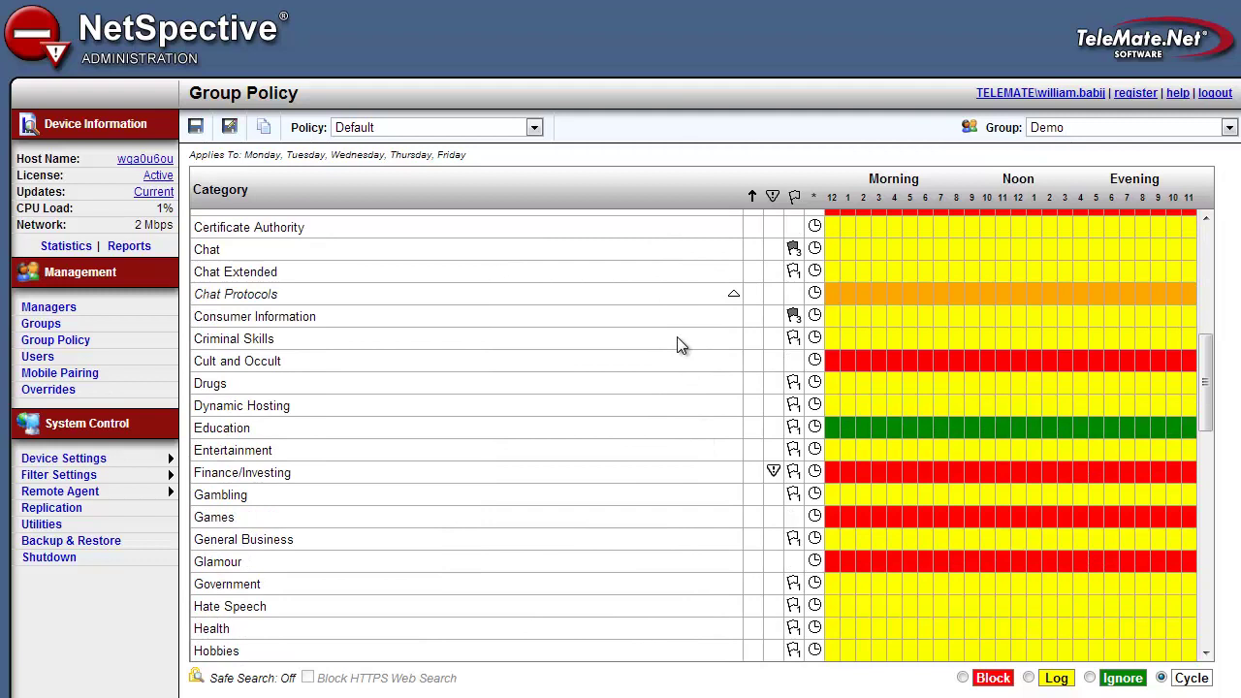
{"action": "scroll", "coordinate": [682, 331], "scroll_direction": "up", "scroll_amount": 1}
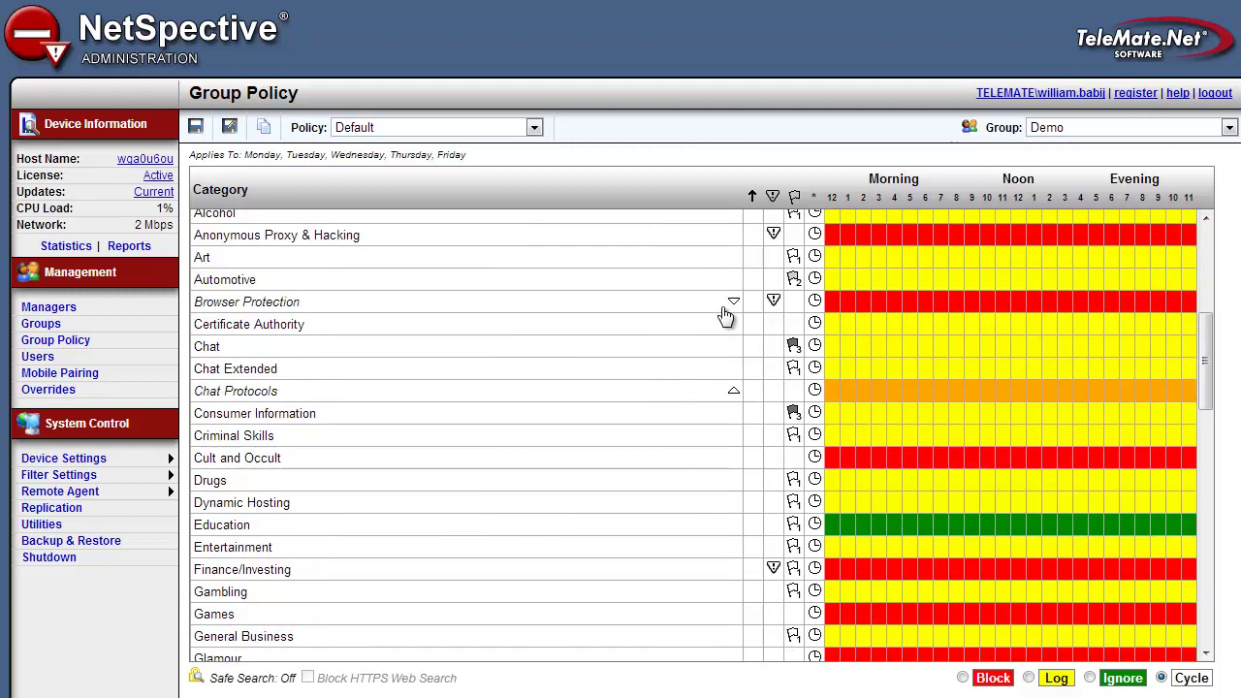
{"action": "left_click", "coordinate": [724, 307]}
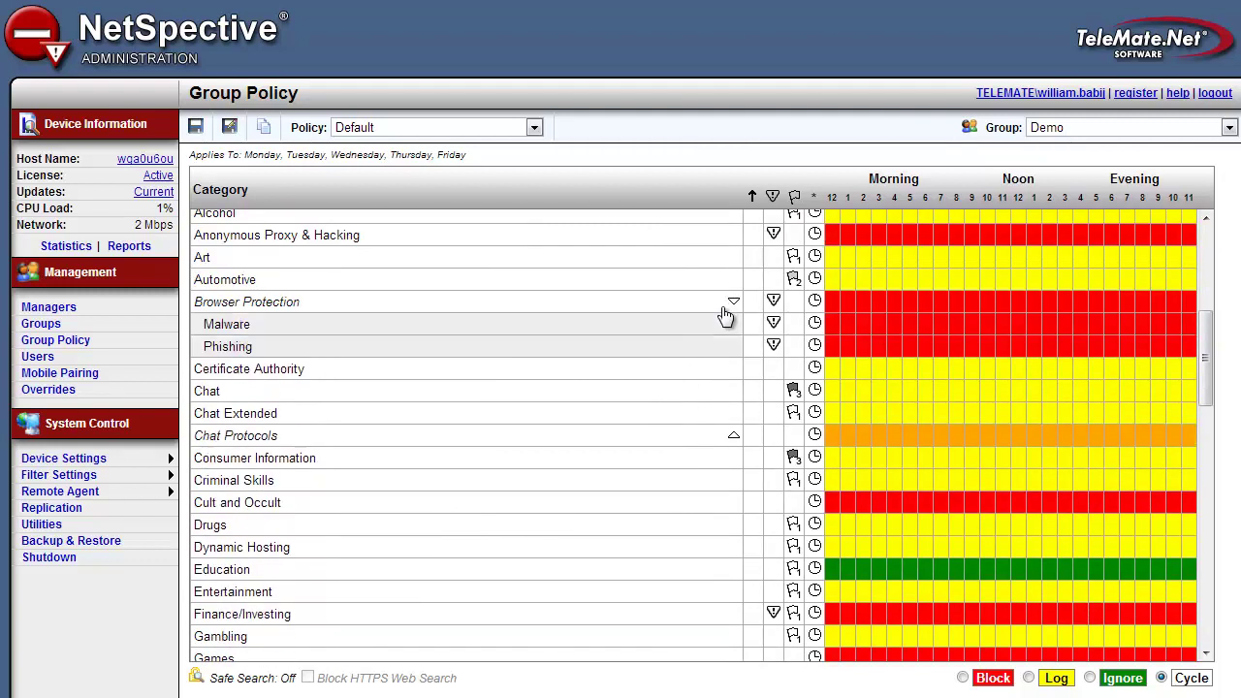
{"action": "left_click", "coordinate": [726, 441]}
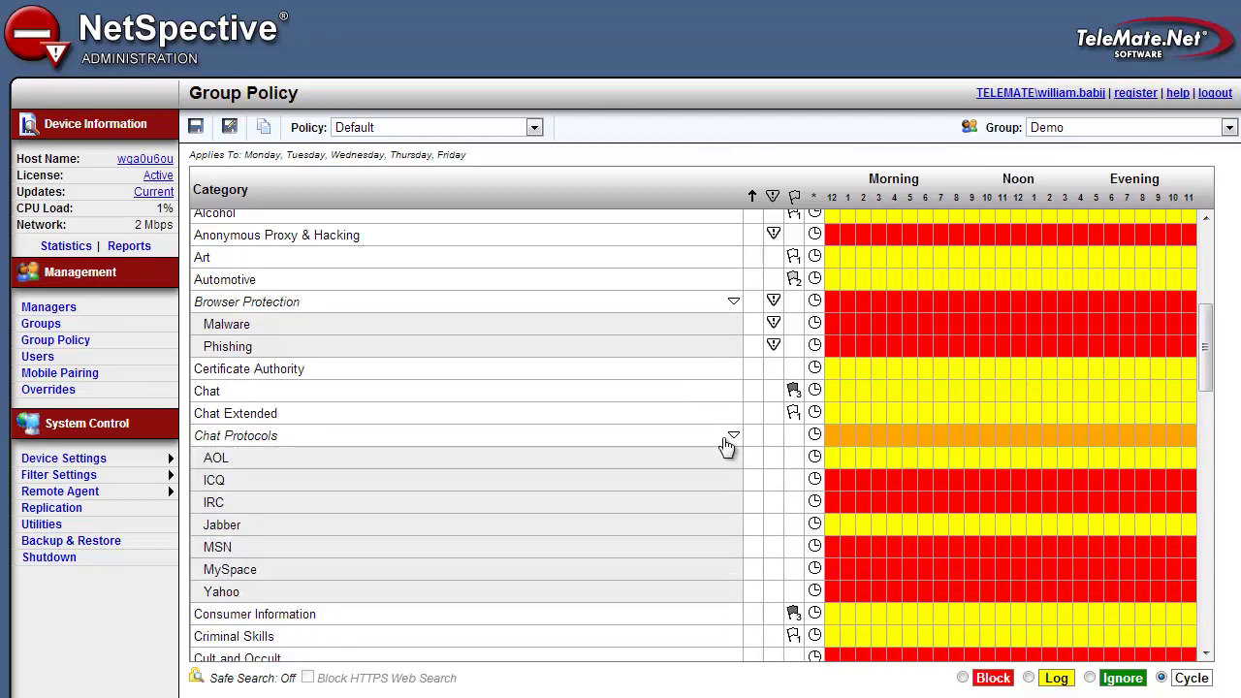
- Expand HTTPS / Direct Connections and Peer-to-Peer Protocols to examine the entries they contain
{"action": "scroll", "coordinate": [723, 499], "scroll_direction": "down", "scroll_amount": 5}
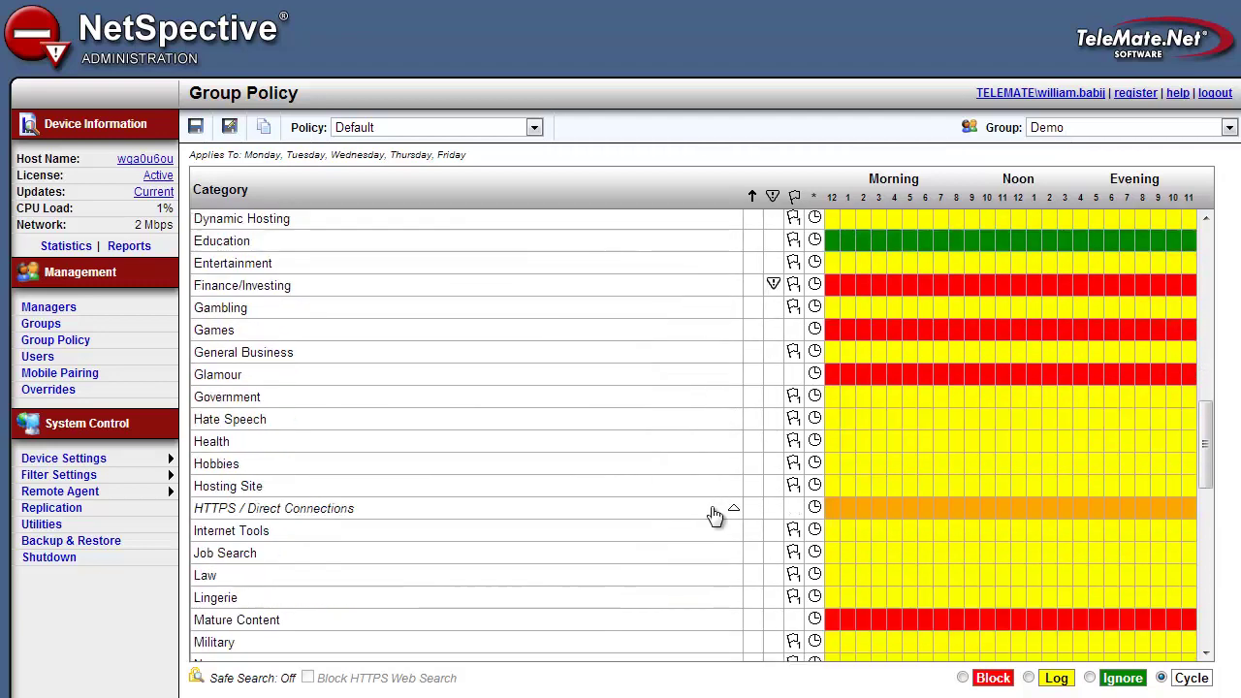
{"action": "scroll", "coordinate": [715, 510], "scroll_direction": "down", "scroll_amount": 1}
{"action": "left_click", "coordinate": [722, 424]}
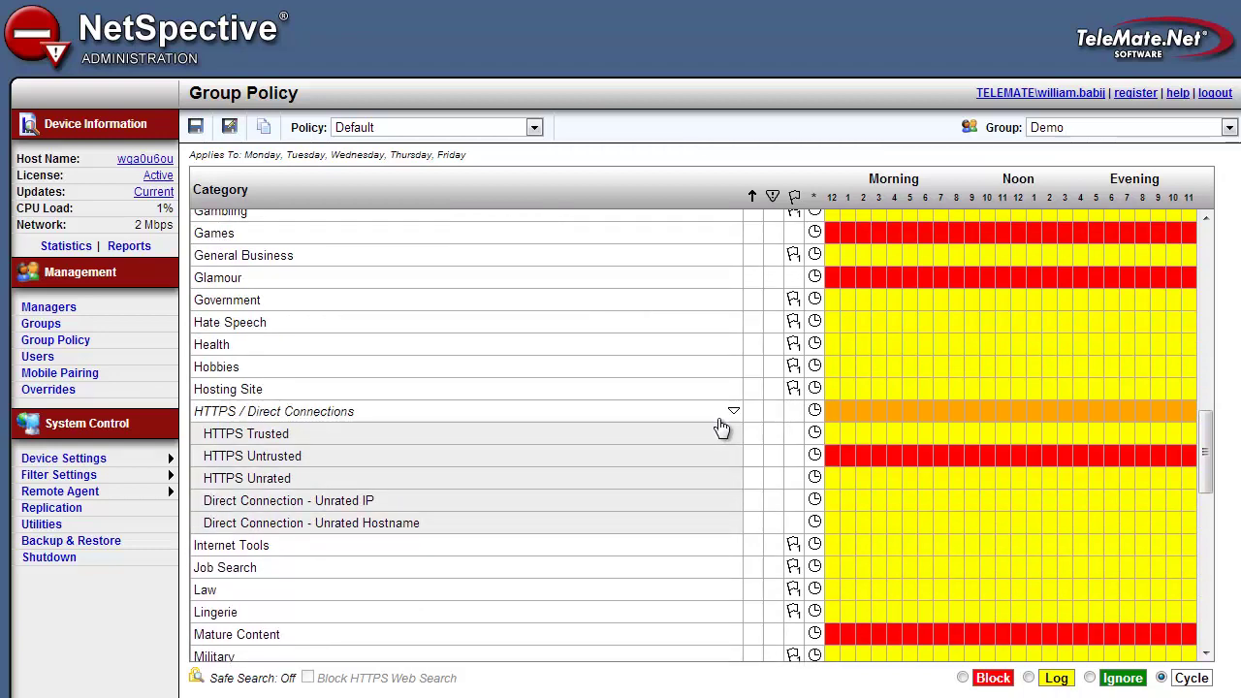
{"action": "scroll", "coordinate": [720, 422], "scroll_direction": "down", "scroll_amount": 4}
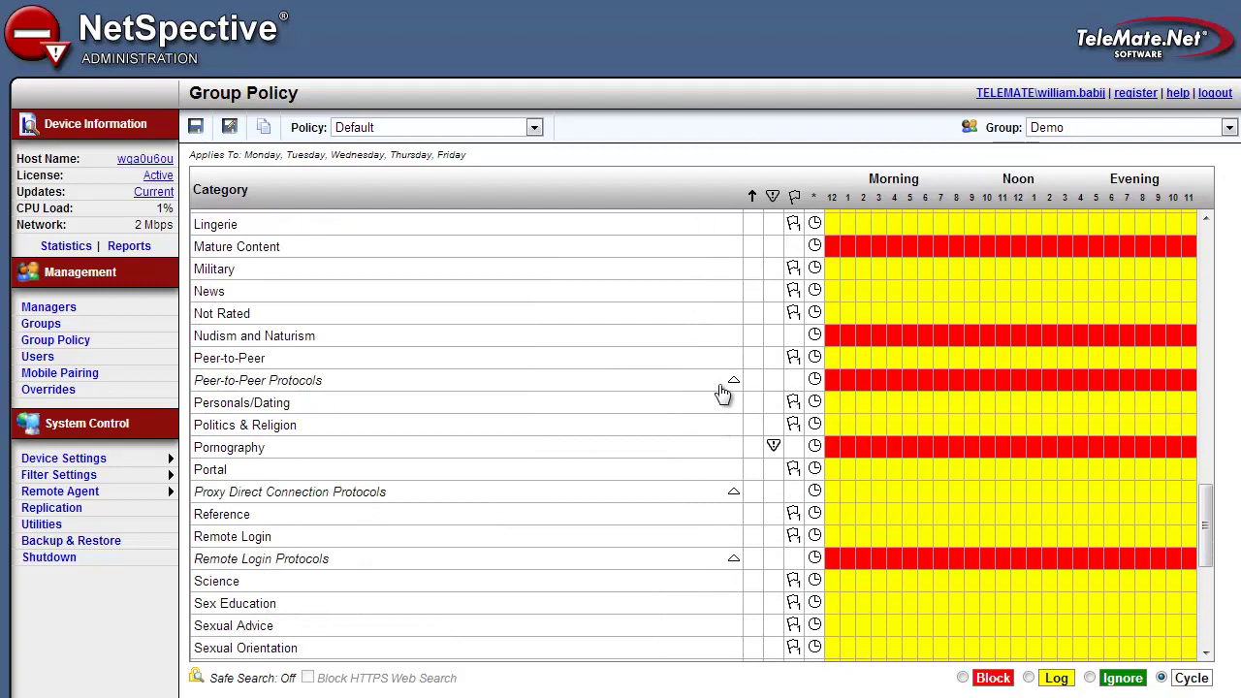
{"action": "left_click", "coordinate": [723, 391]}
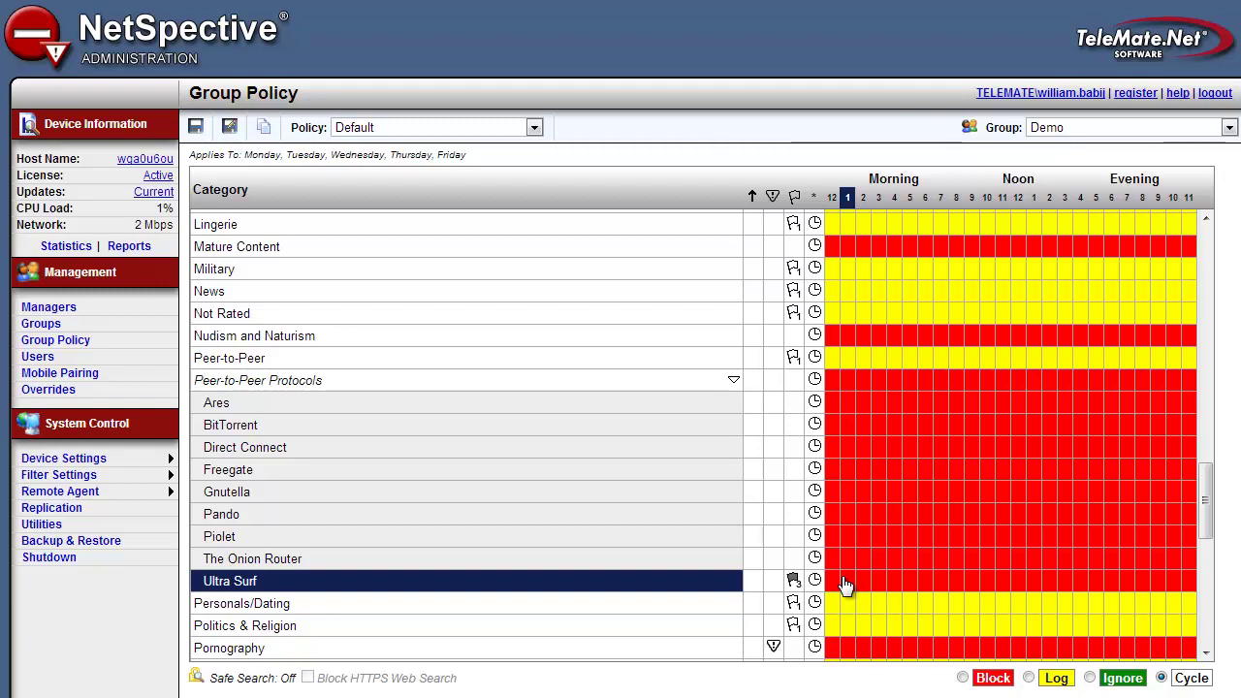
- Expand Remote Login Protocols, Streaming Media Protocols and Voice Over IP to examine their subcategories
{"action": "scroll", "coordinate": [716, 580], "scroll_direction": "down", "scroll_amount": 5}
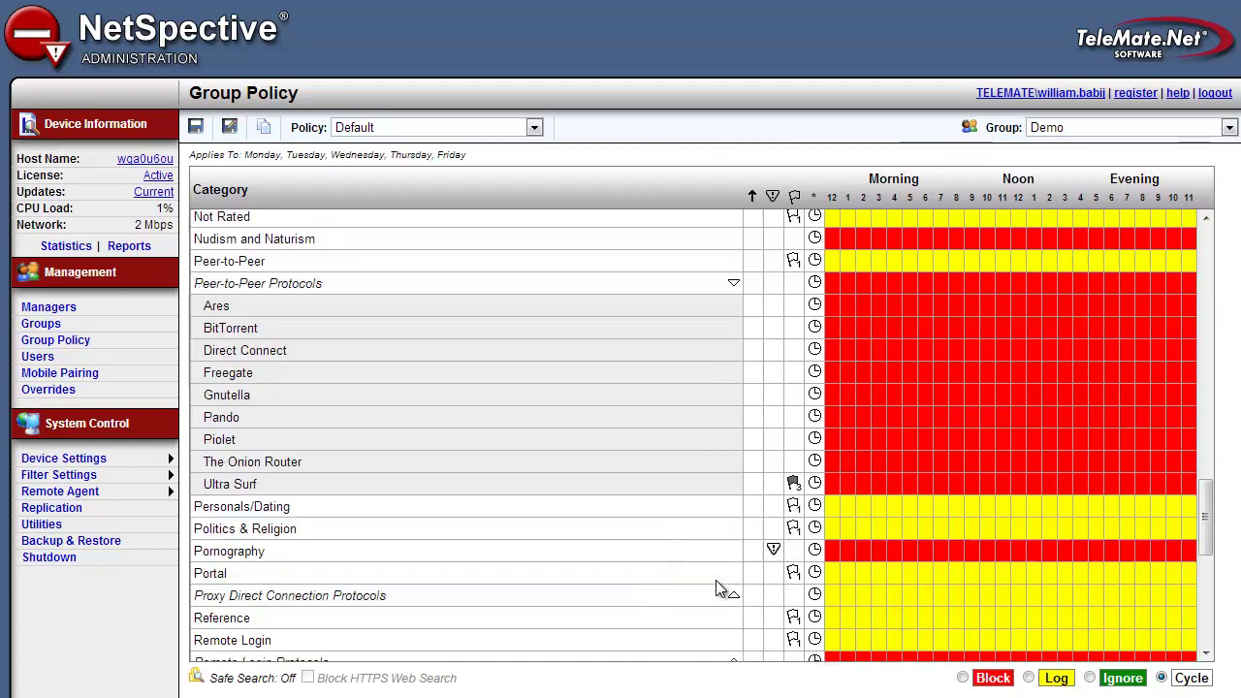
{"action": "scroll", "coordinate": [701, 560], "scroll_direction": "down", "scroll_amount": 2}
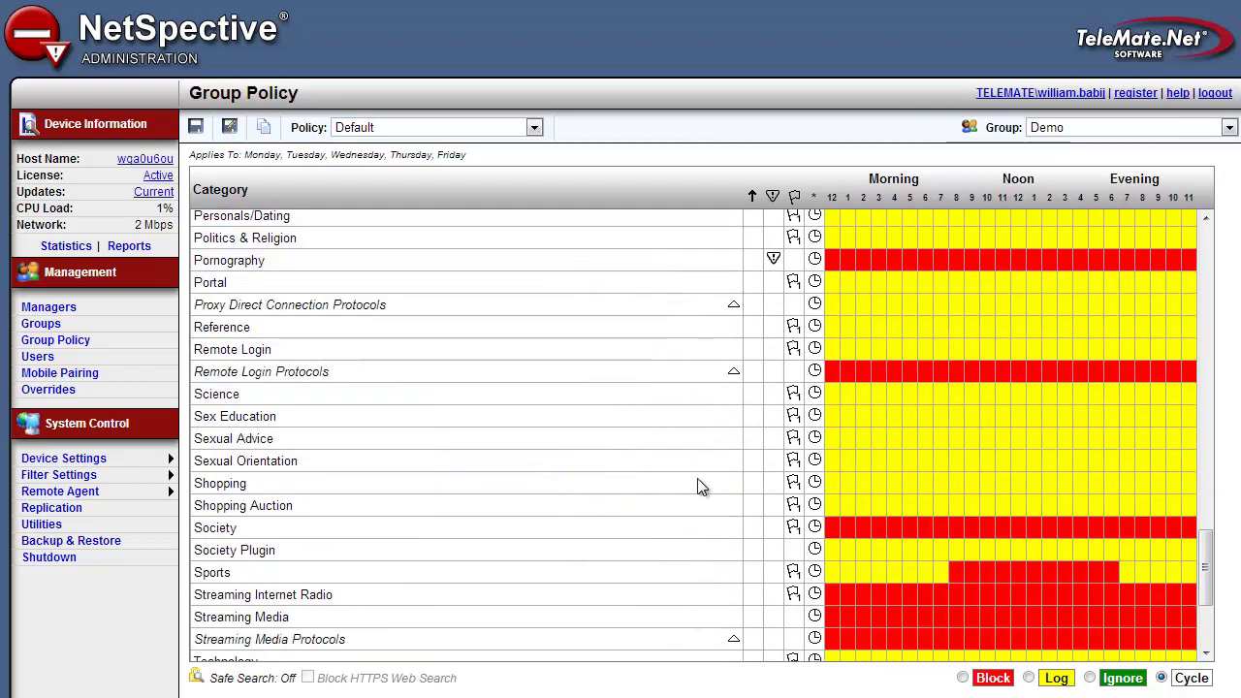
{"action": "left_click", "coordinate": [729, 377]}
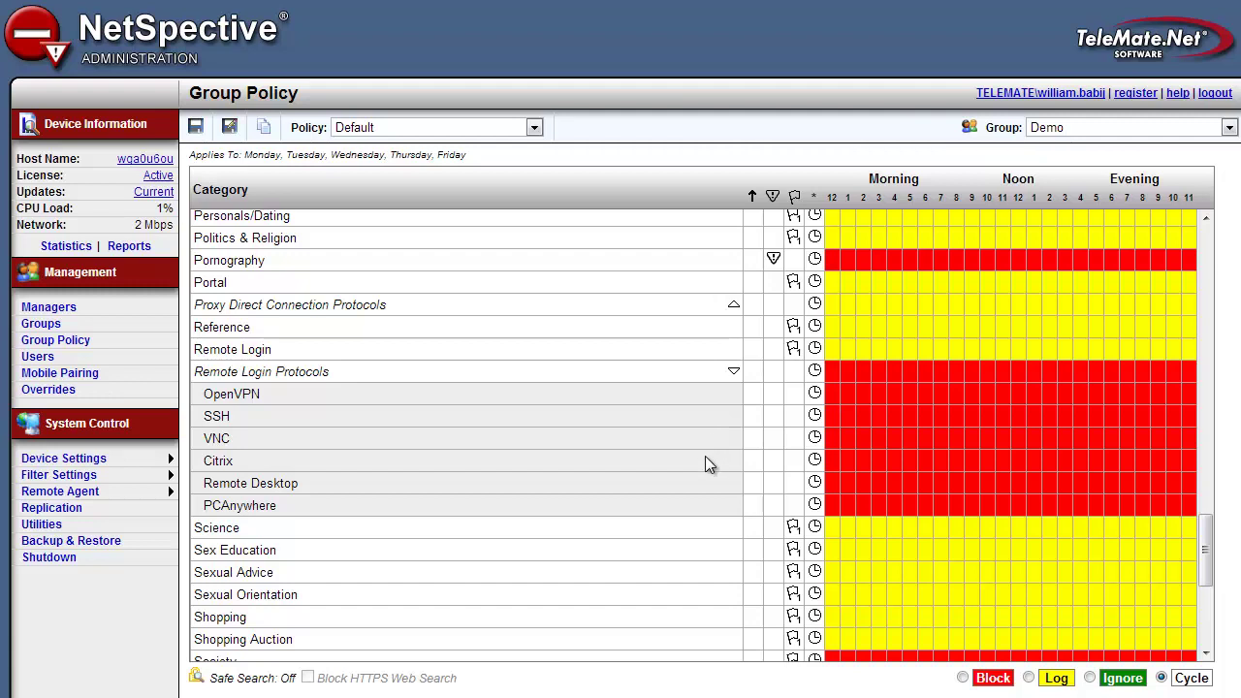
{"action": "scroll", "coordinate": [705, 456], "scroll_direction": "down", "scroll_amount": 5}
{"action": "left_click", "coordinate": [688, 434]}
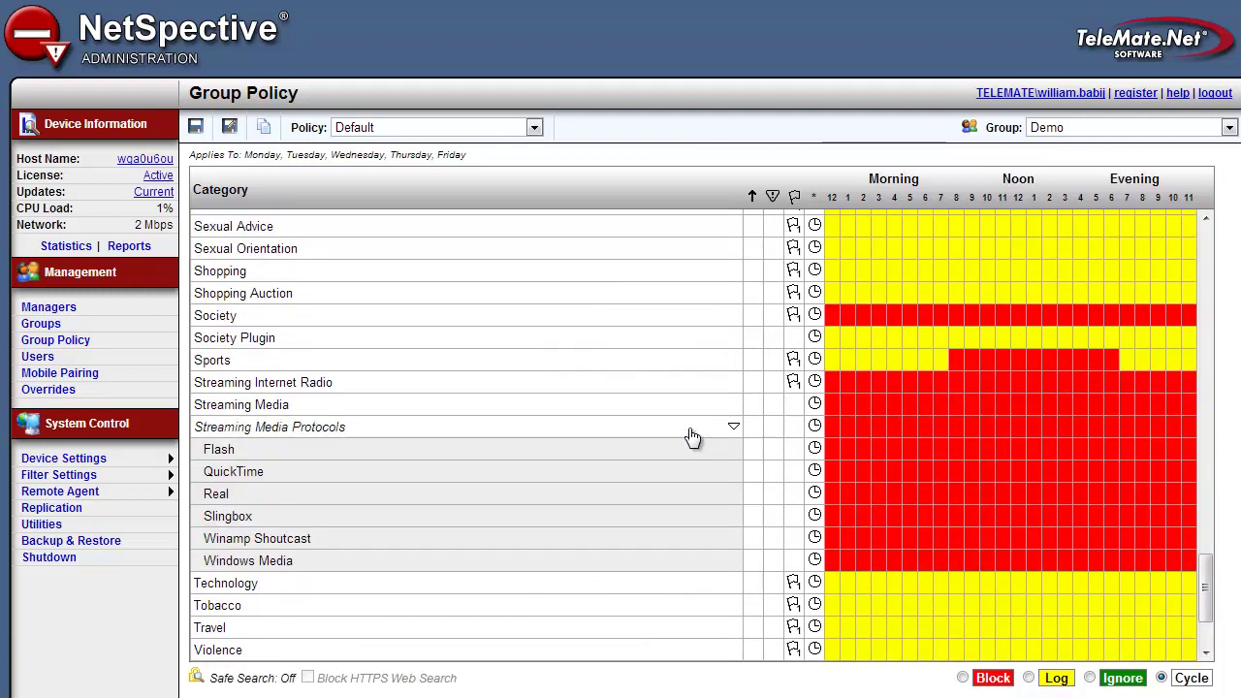
{"action": "scroll", "coordinate": [689, 435], "scroll_direction": "down", "scroll_amount": 3}
{"action": "left_click", "coordinate": [664, 539]}
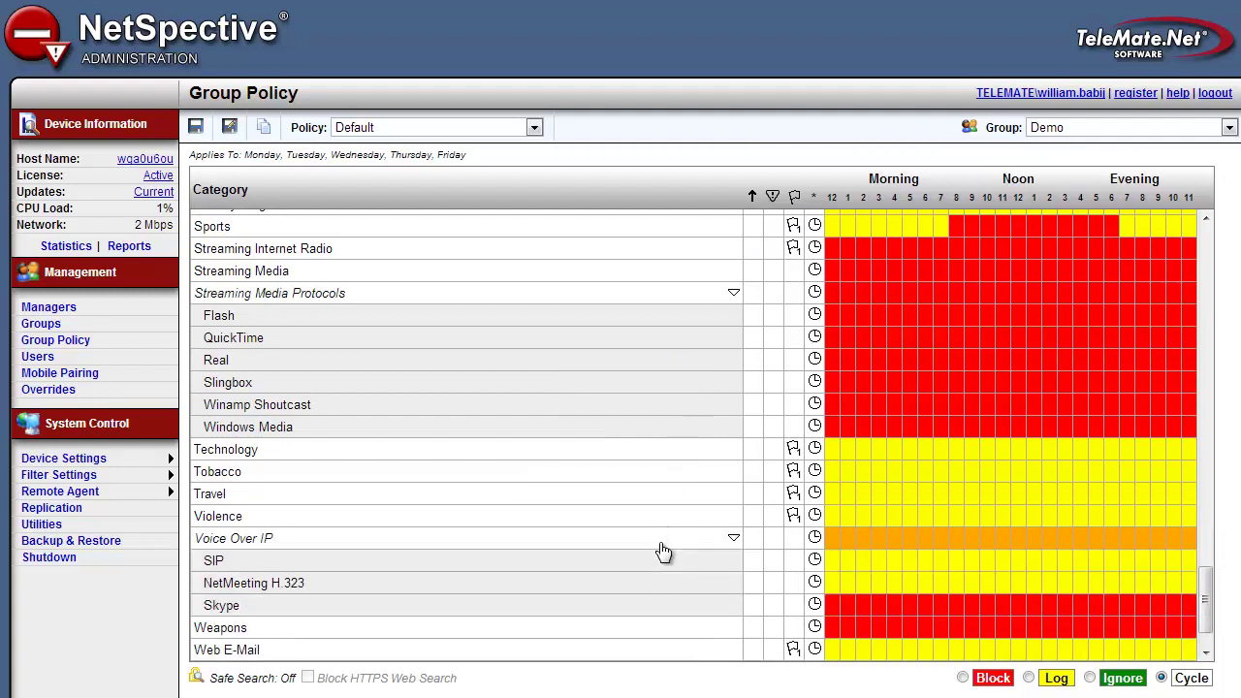
{"action": "scroll", "coordinate": [664, 552], "scroll_direction": "down", "scroll_amount": 1}
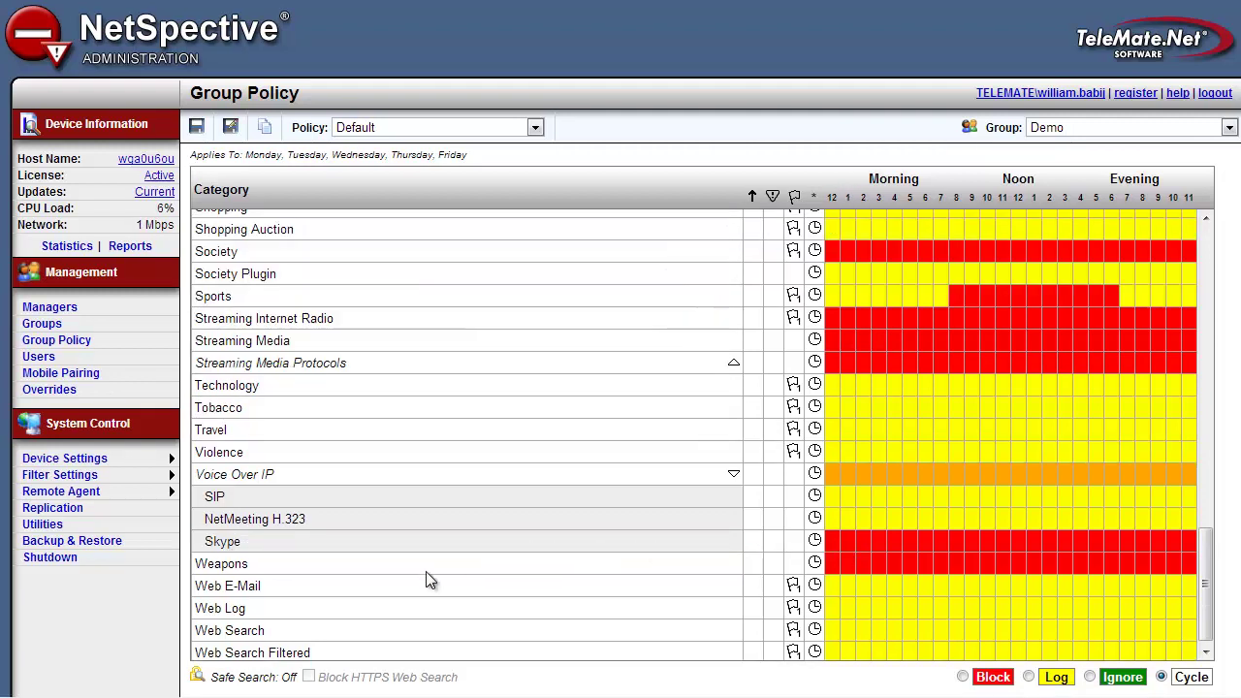
- Turn on Safe Search for the Demo group's policy and dismiss the Web Search Filtered information
{"action": "left_click", "coordinate": [198, 678]}
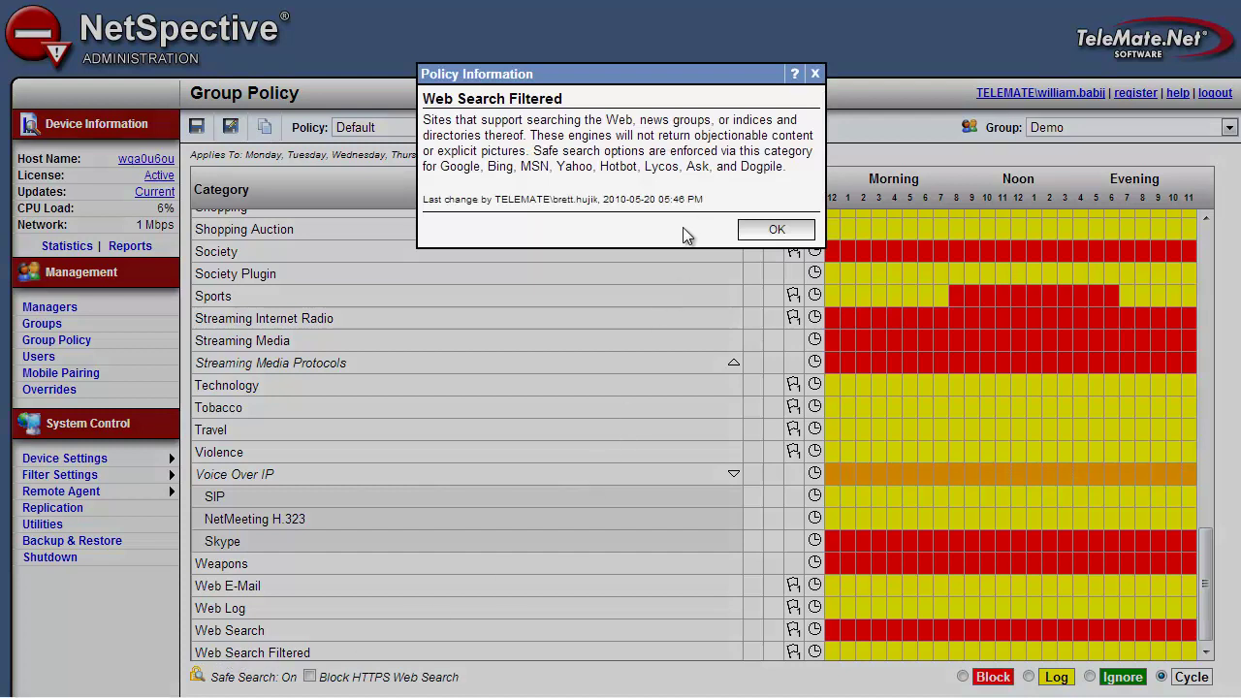
{"action": "left_click", "coordinate": [777, 229]}
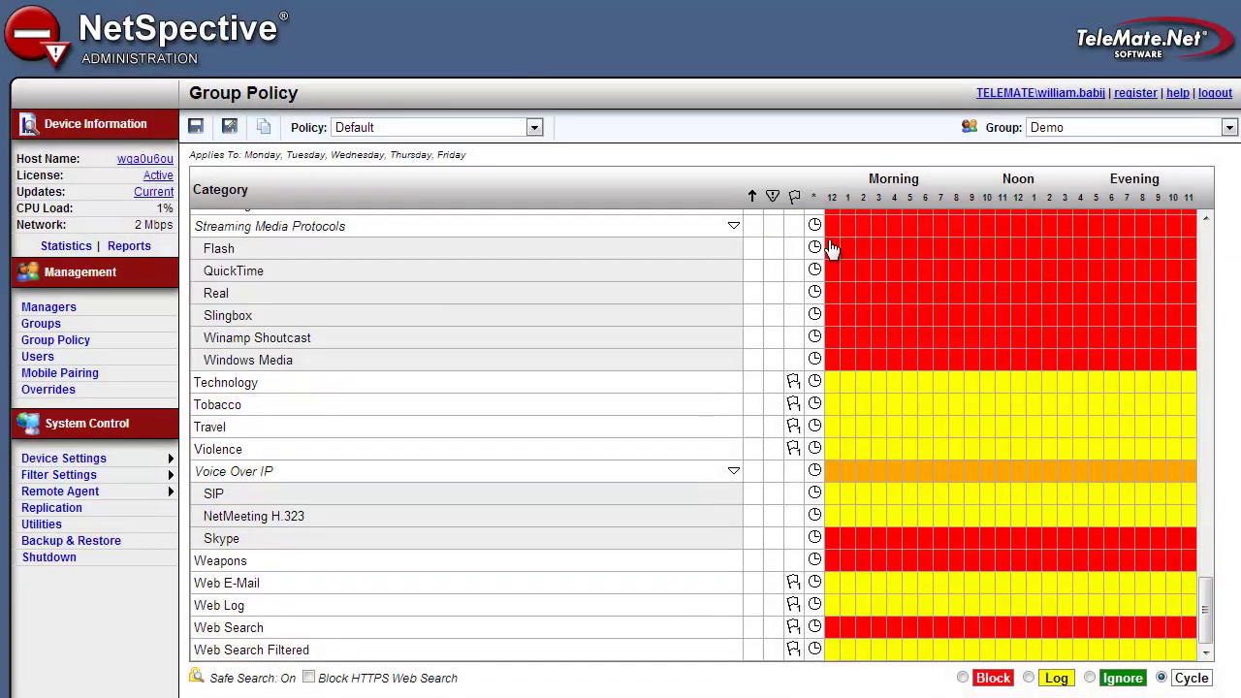
- Check which policies are available for the Demo group and which weekdays the Default policy applies to
{"action": "left_click_drag", "start_coordinate": [1212, 579], "coordinate": [1203, 273]}
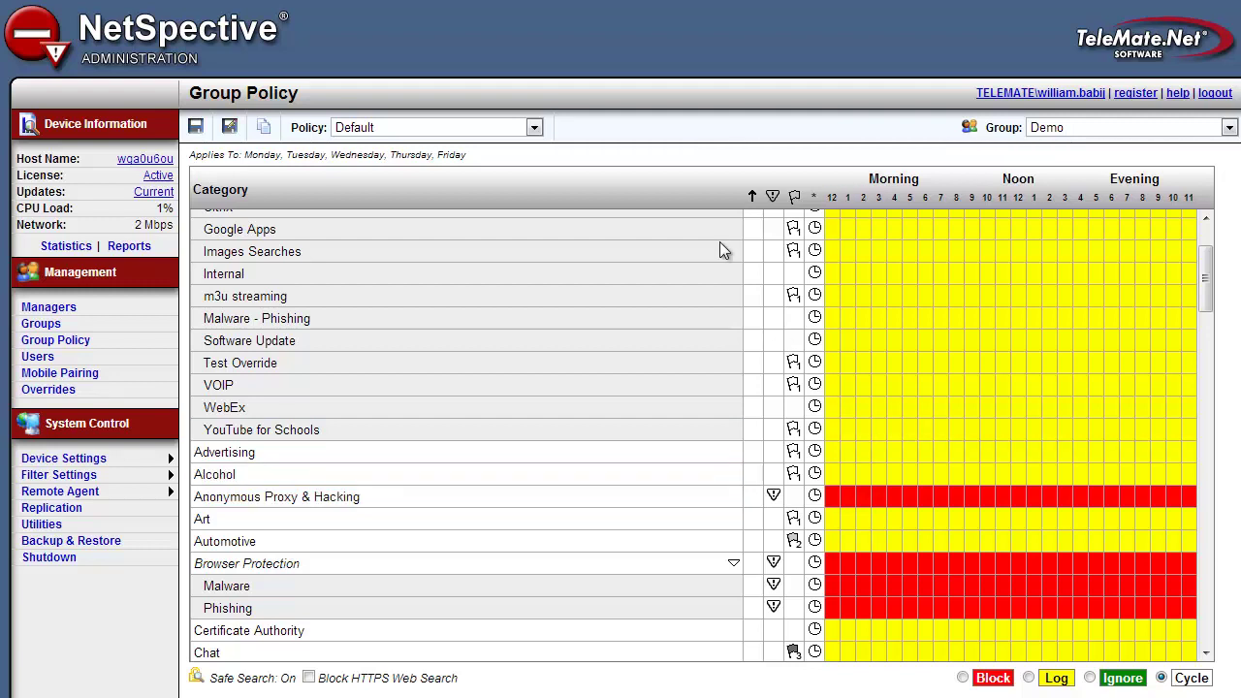
{"action": "left_click", "coordinate": [534, 129]}
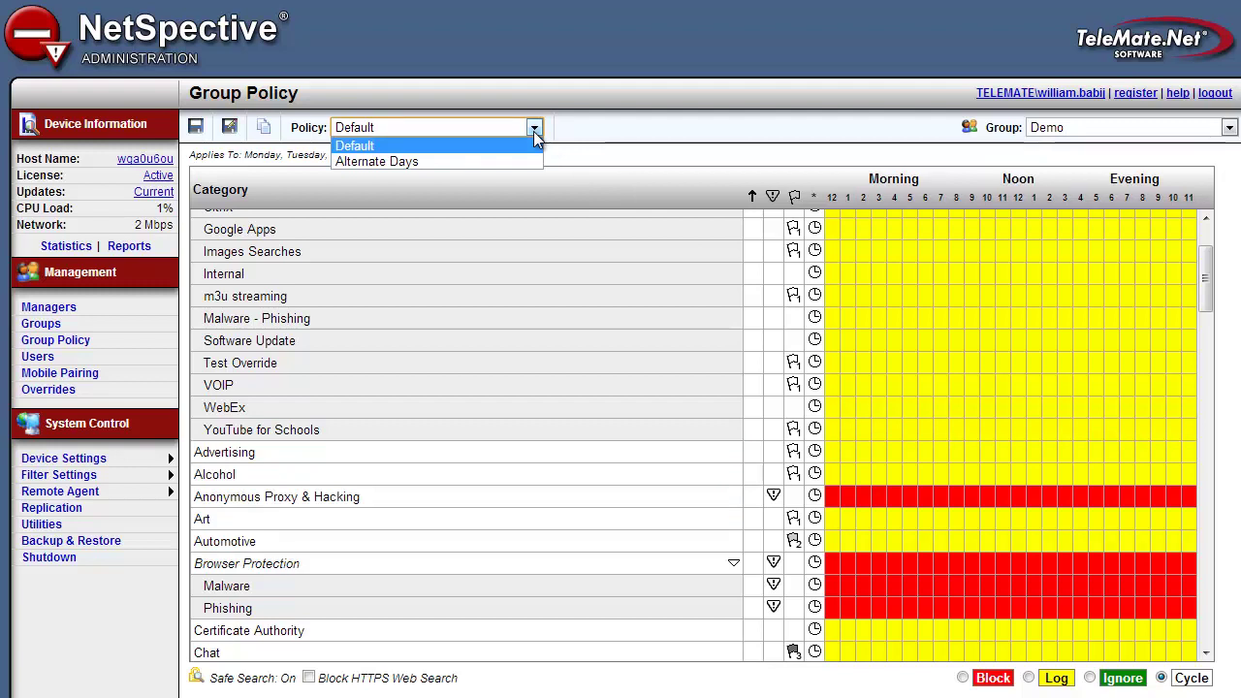
{"action": "left_click", "coordinate": [561, 153]}
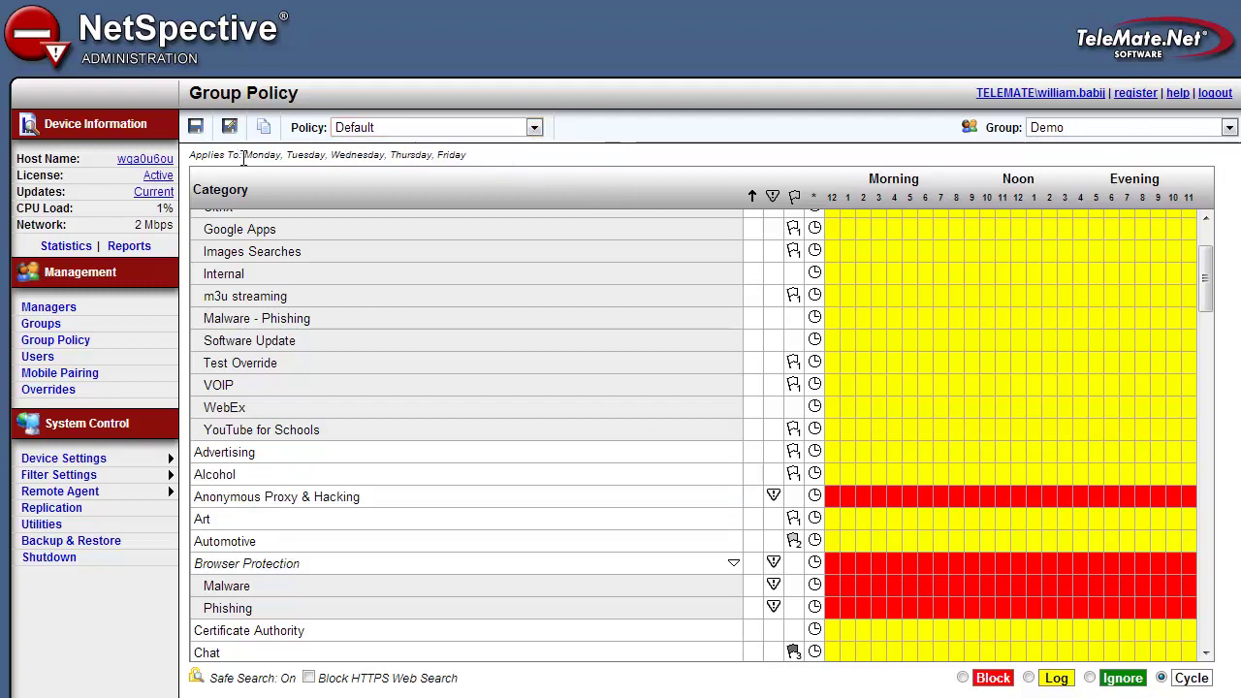
{"action": "left_click_drag", "start_coordinate": [243, 157], "coordinate": [467, 157]}
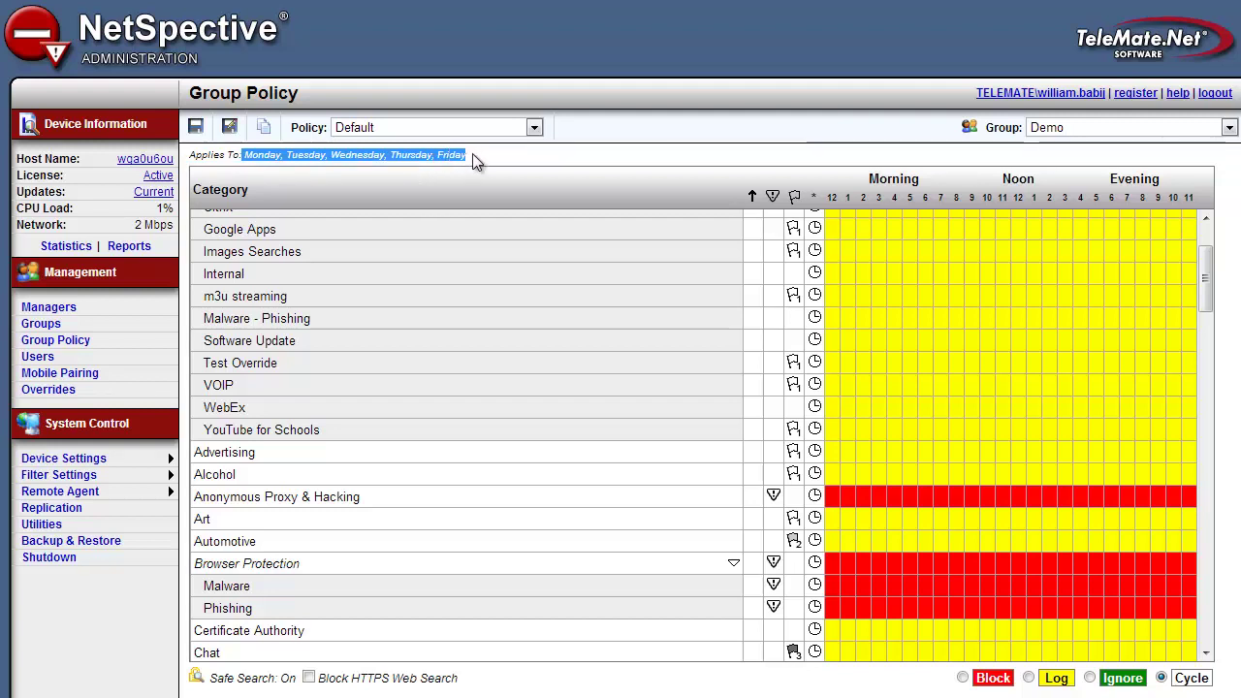
{"action": "left_click", "coordinate": [473, 155]}
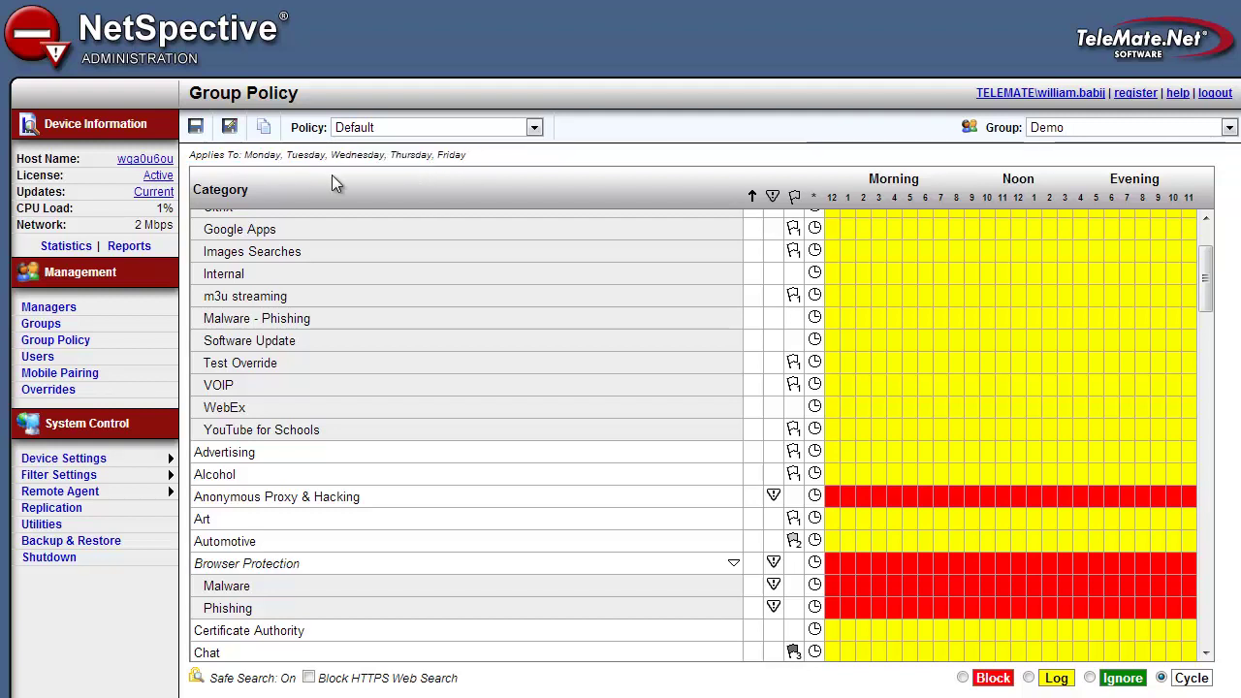
- Start saving the current policy to other groups, choosing the Alcohol, Art, Automotive and Chat categories
{"action": "left_click", "coordinate": [230, 129]}
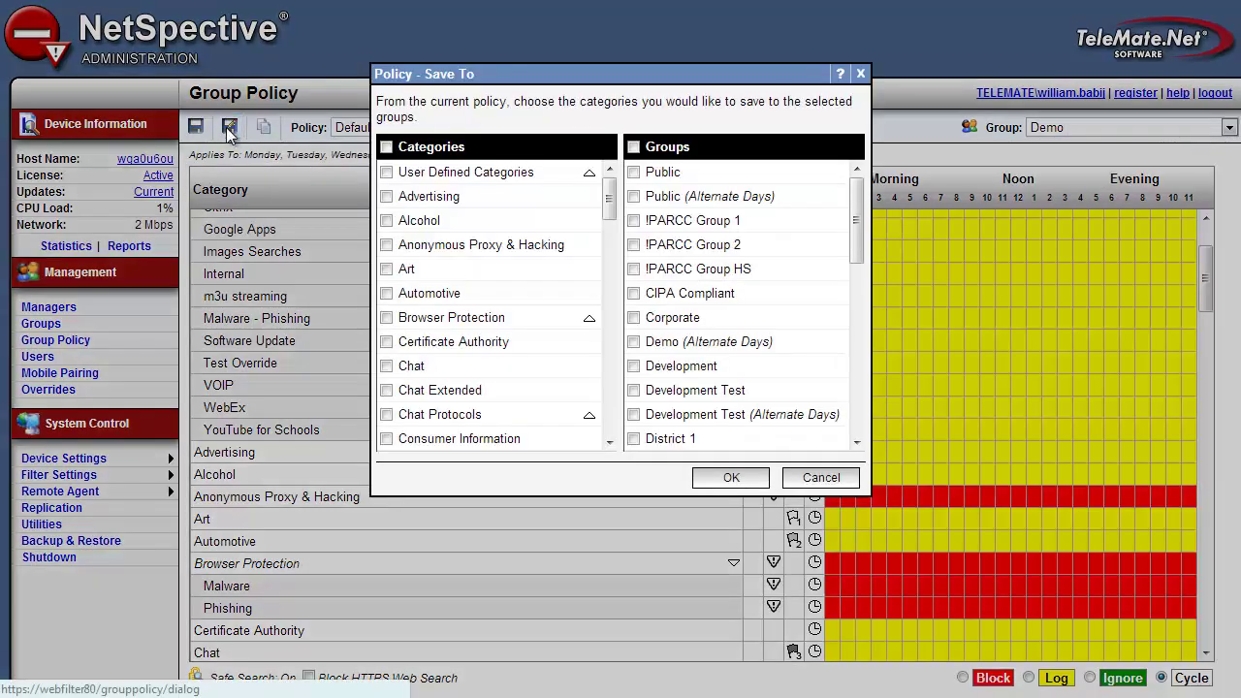
{"action": "left_click", "coordinate": [386, 221]}
{"action": "left_click", "coordinate": [386, 269]}
{"action": "left_click", "coordinate": [386, 293]}
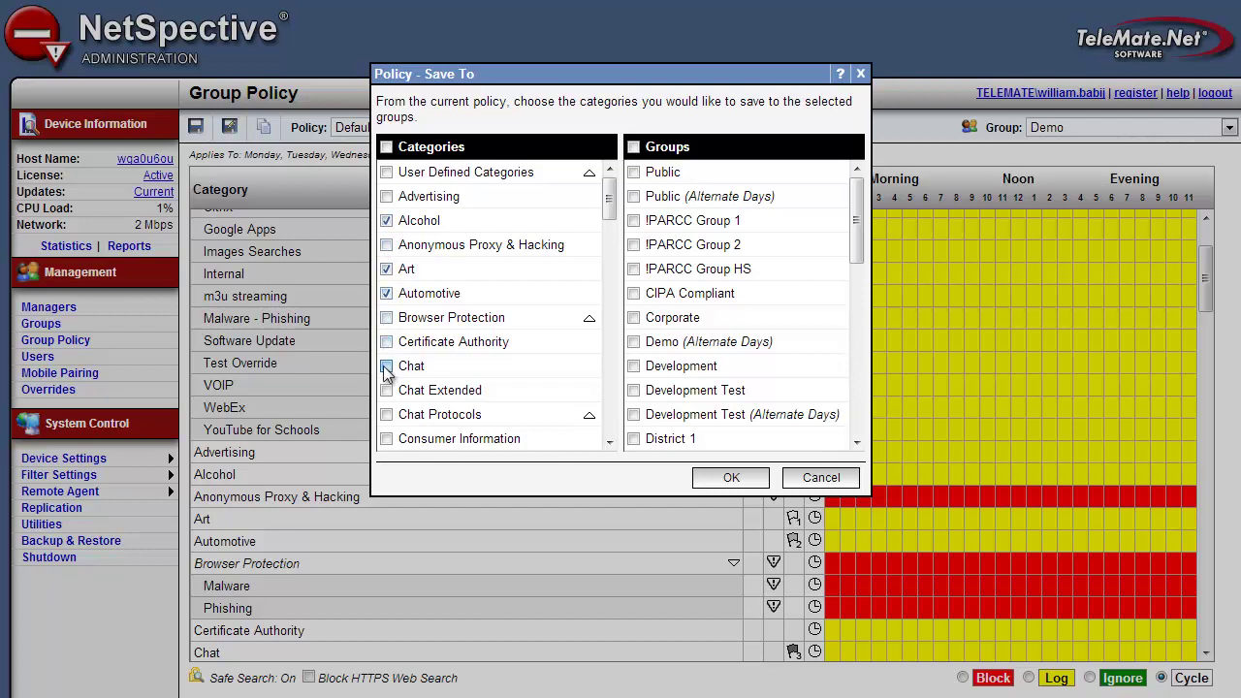
{"action": "left_click", "coordinate": [386, 367]}
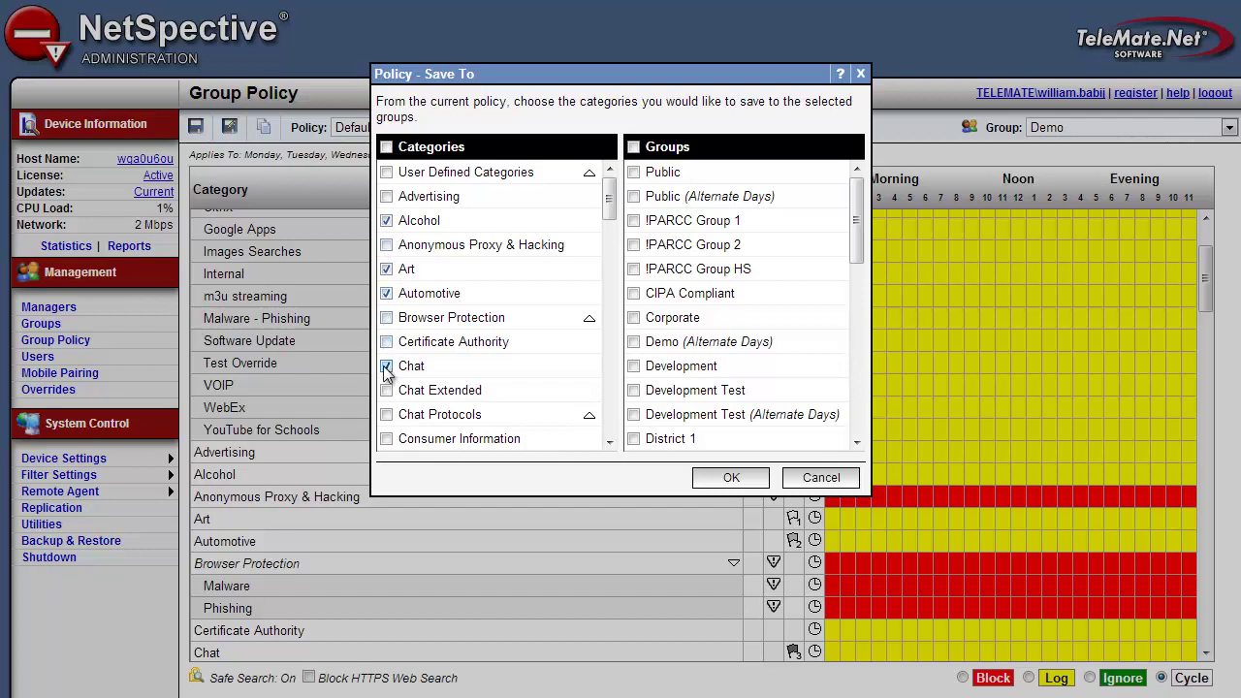
- Choose Corporate and Development as the target groups and include all categories in the policy copy
{"action": "left_click", "coordinate": [634, 318]}
{"action": "left_click", "coordinate": [633, 366]}
{"action": "left_click", "coordinate": [387, 146]}
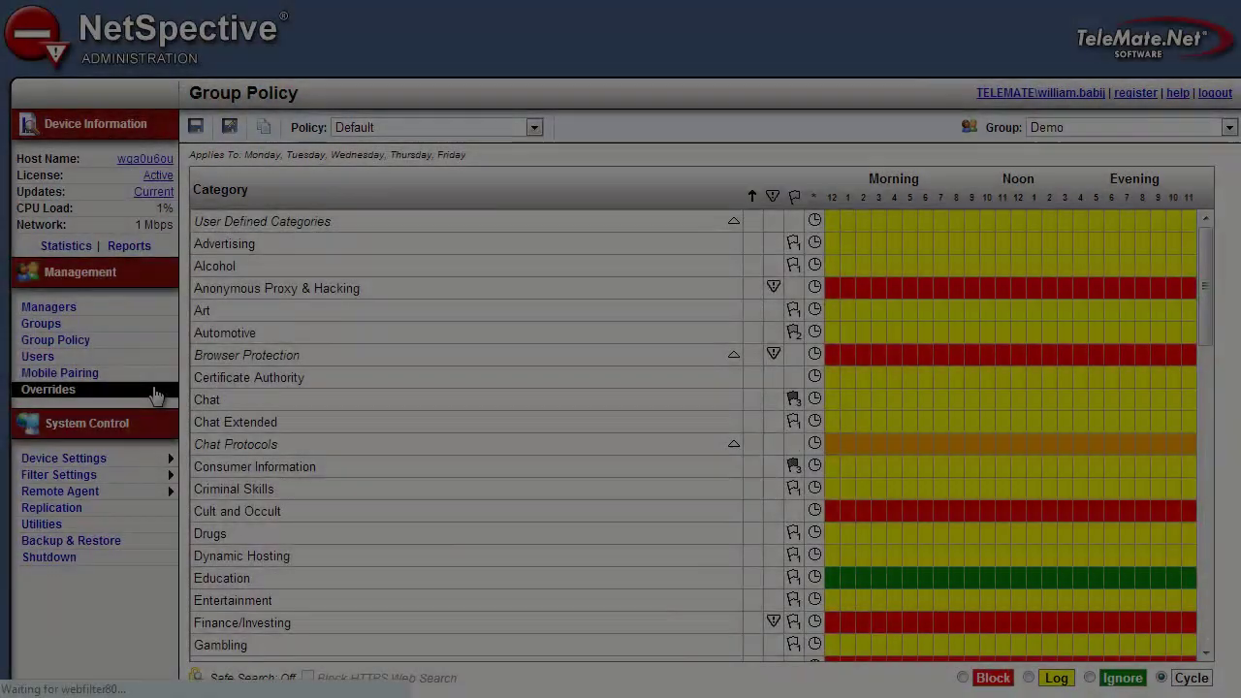
- Open the domain overrides for the Demo group
{"action": "left_click", "coordinate": [155, 393]}
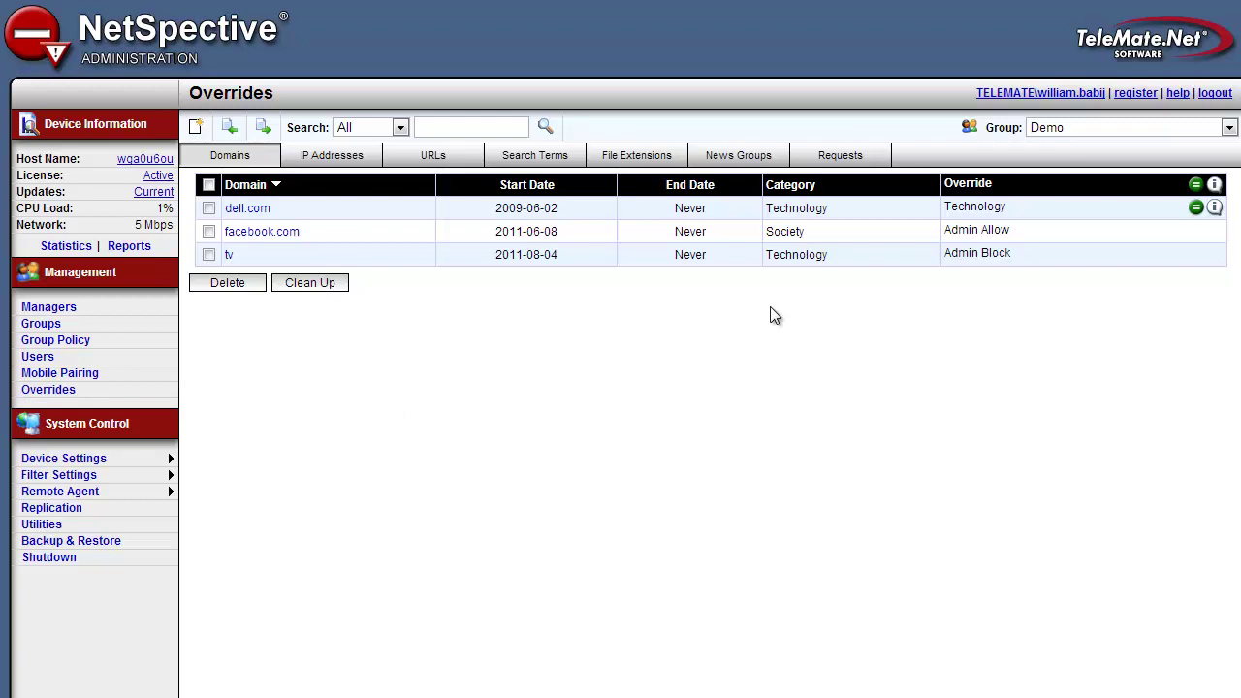
- Switch the overrides to the System group and review its IP address, URL and domain overrides
{"action": "left_click", "coordinate": [1079, 134]}
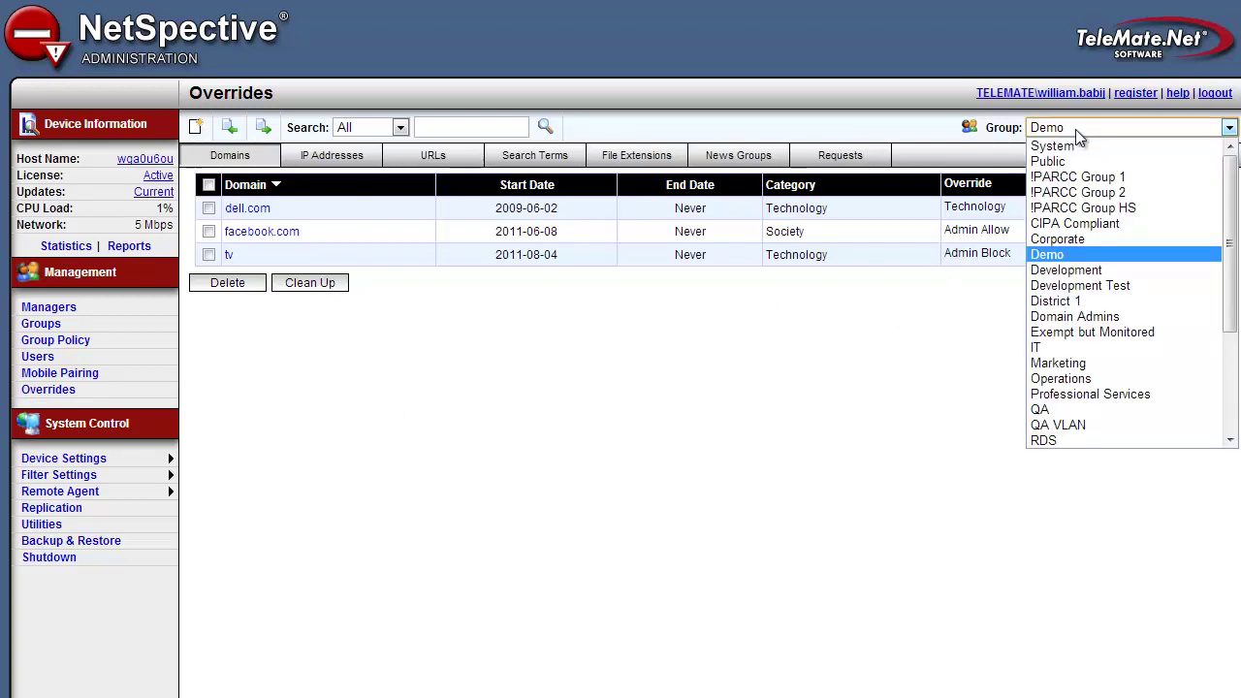
{"action": "left_click", "coordinate": [1065, 146]}
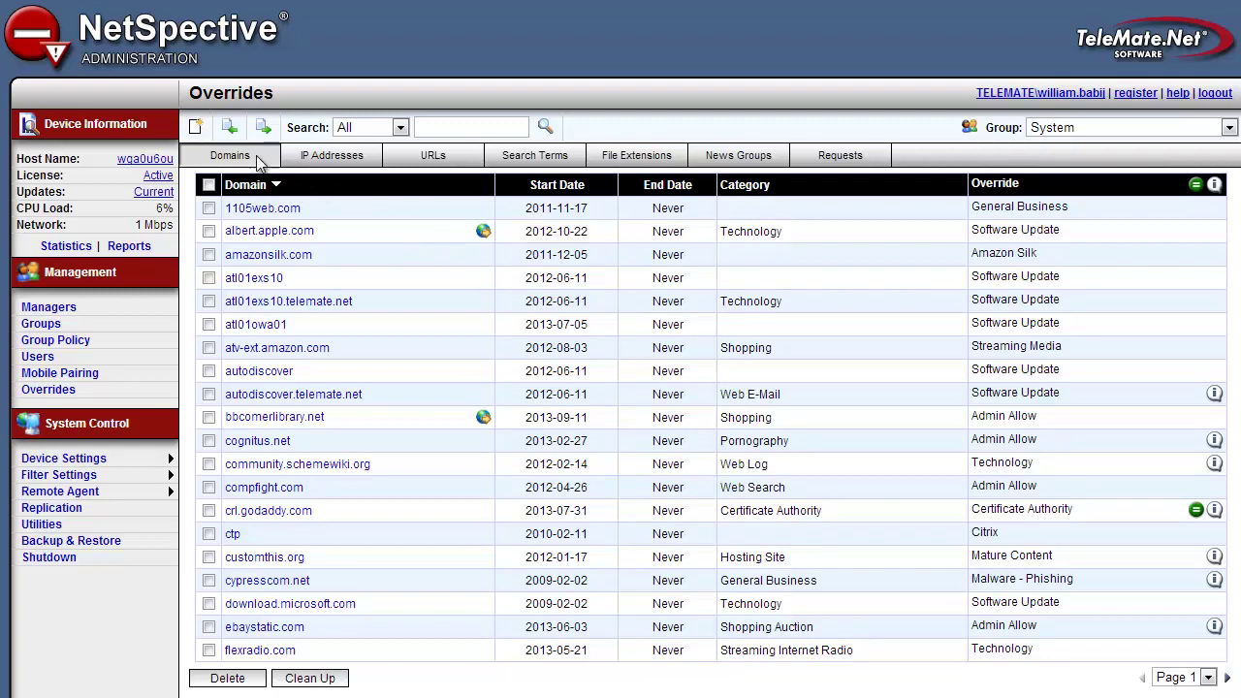
{"action": "left_click", "coordinate": [320, 163]}
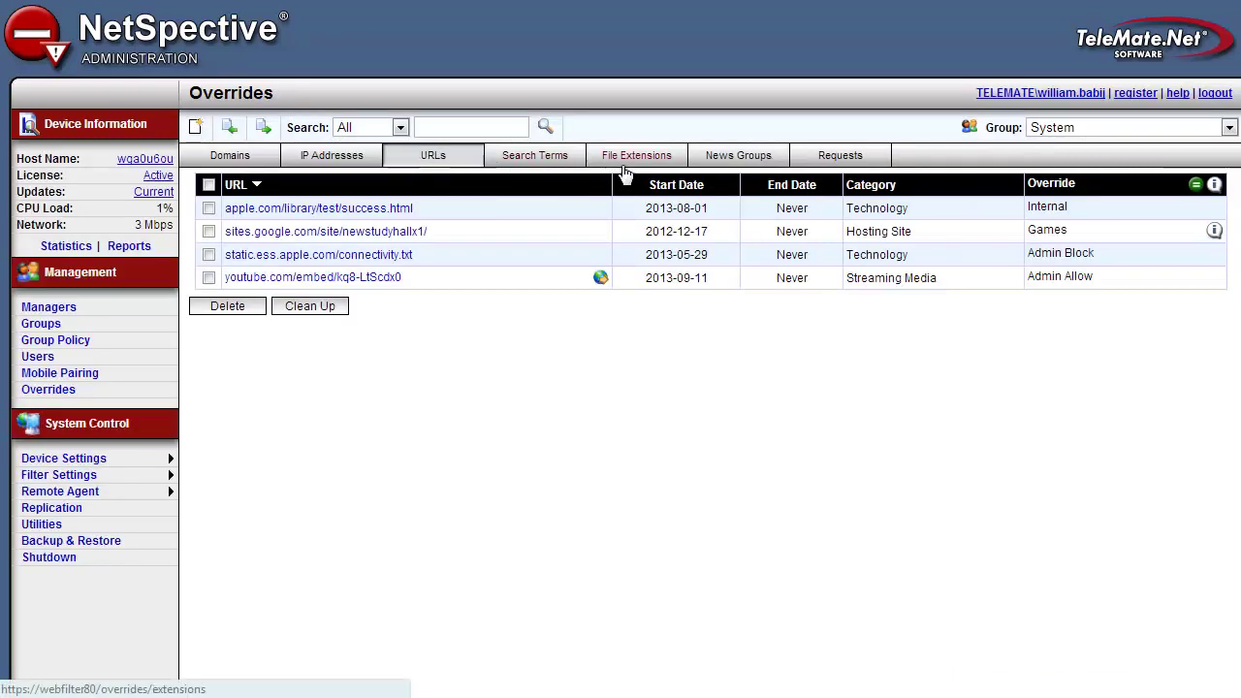
{"action": "left_click", "coordinate": [243, 160]}
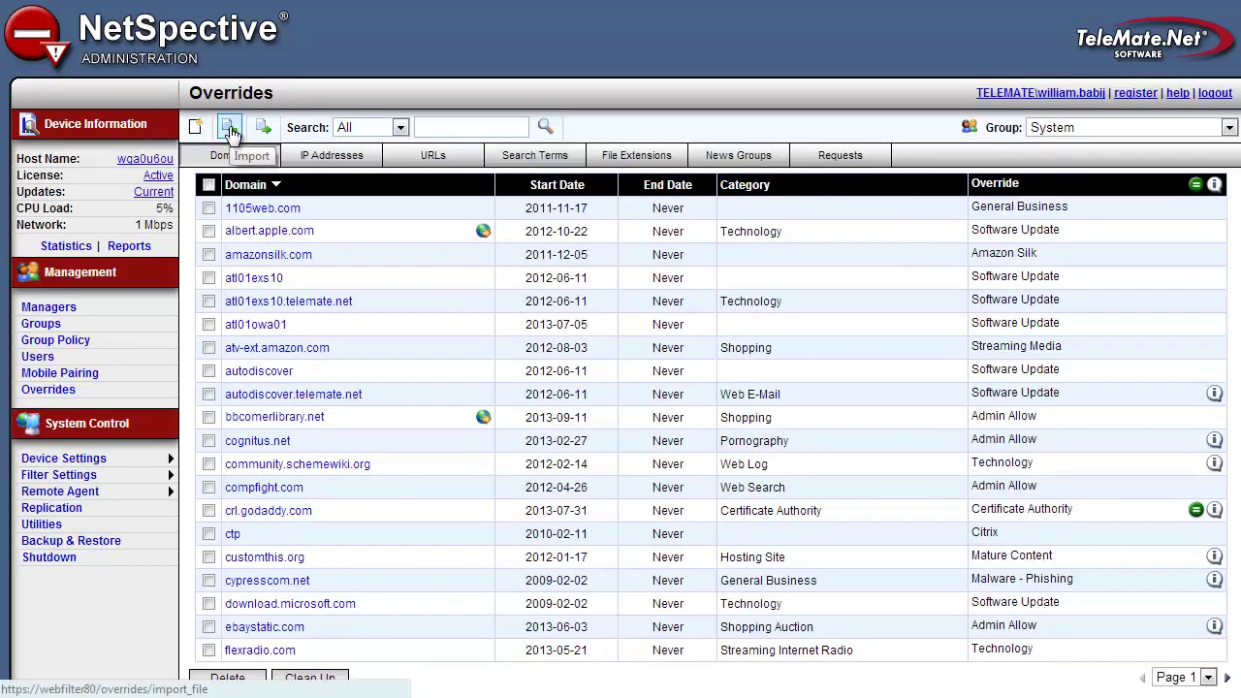
- Check which categories can be assigned when importing domain overrides for the System group, then cancel the import
{"action": "left_click", "coordinate": [231, 131]}
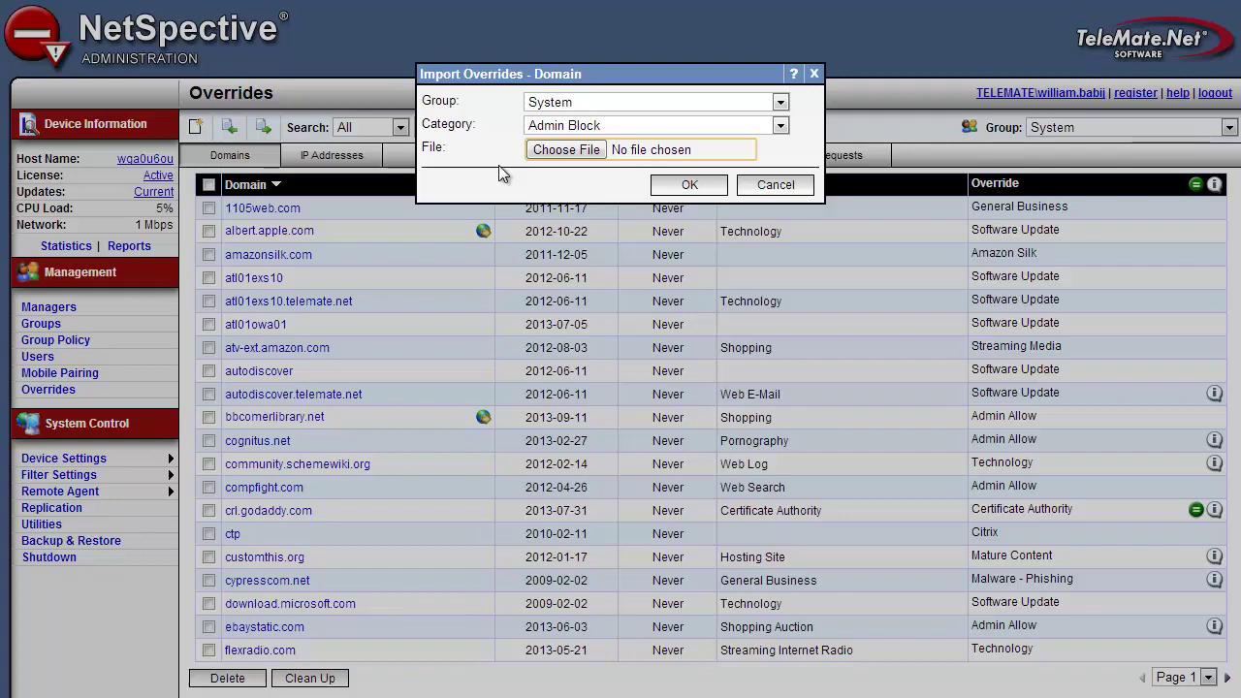
{"action": "left_click", "coordinate": [671, 127]}
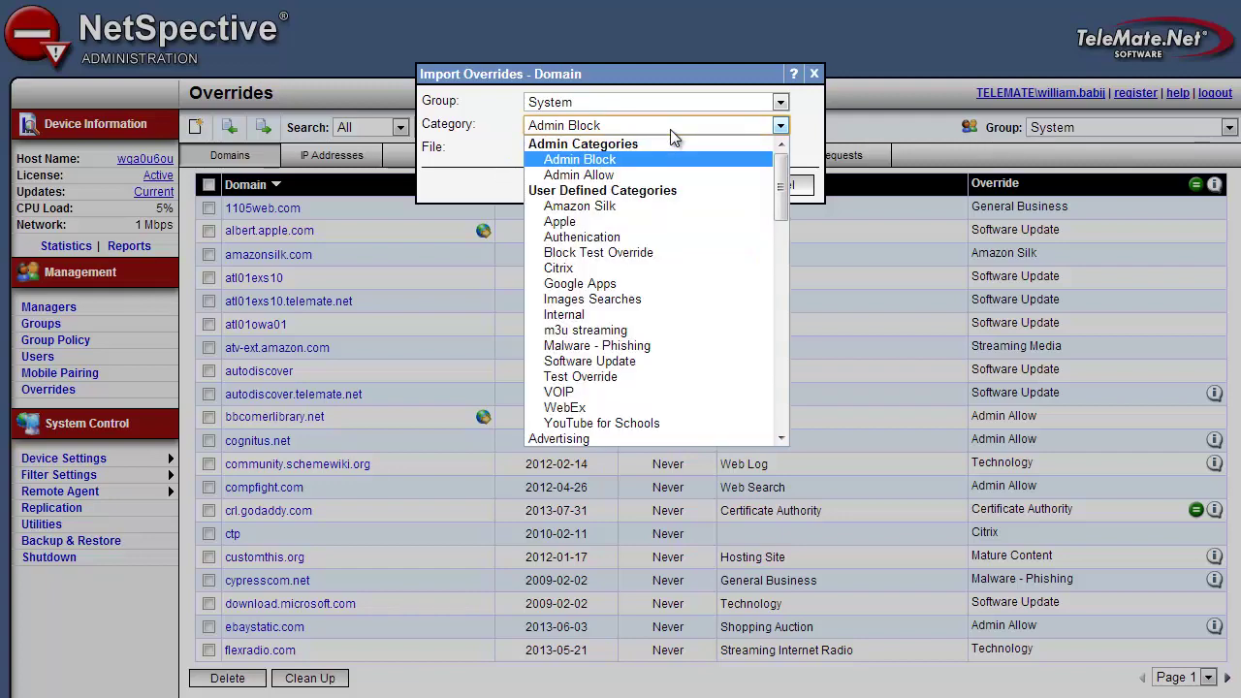
{"action": "left_click", "coordinate": [670, 129]}
{"action": "left_click", "coordinate": [766, 186]}
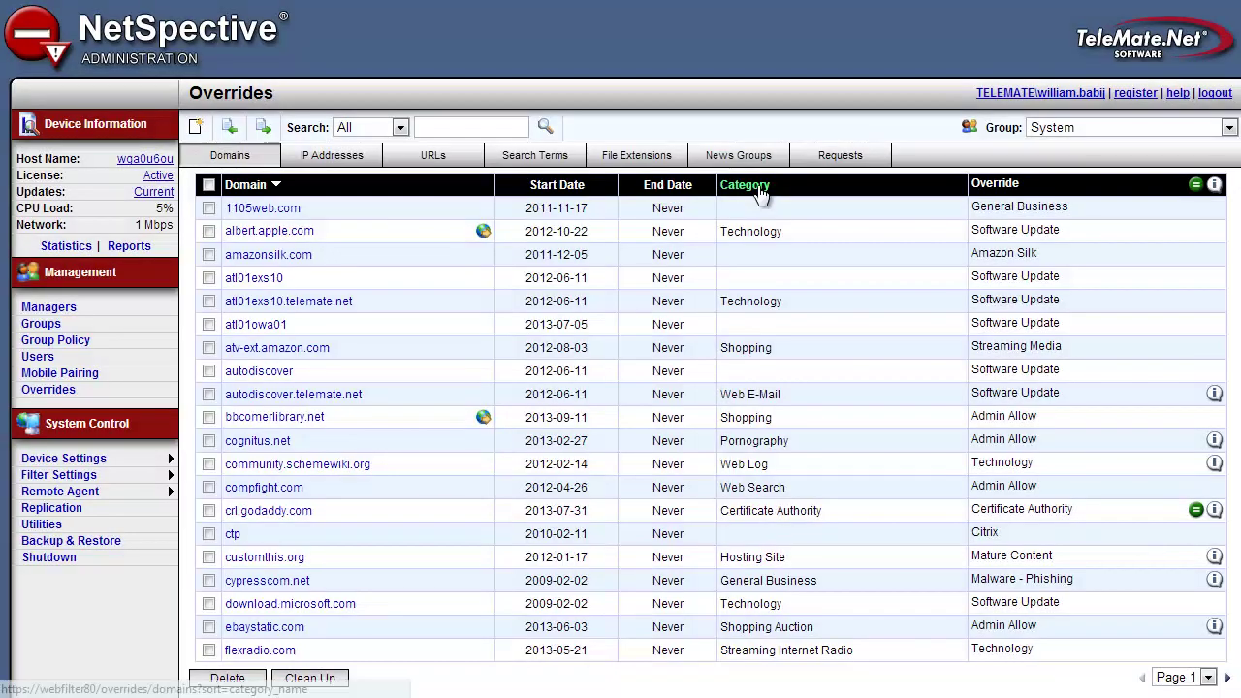
- Open the amazonsilk.com domain override and look through the categories it can be assigned to
{"action": "left_click", "coordinate": [288, 257]}
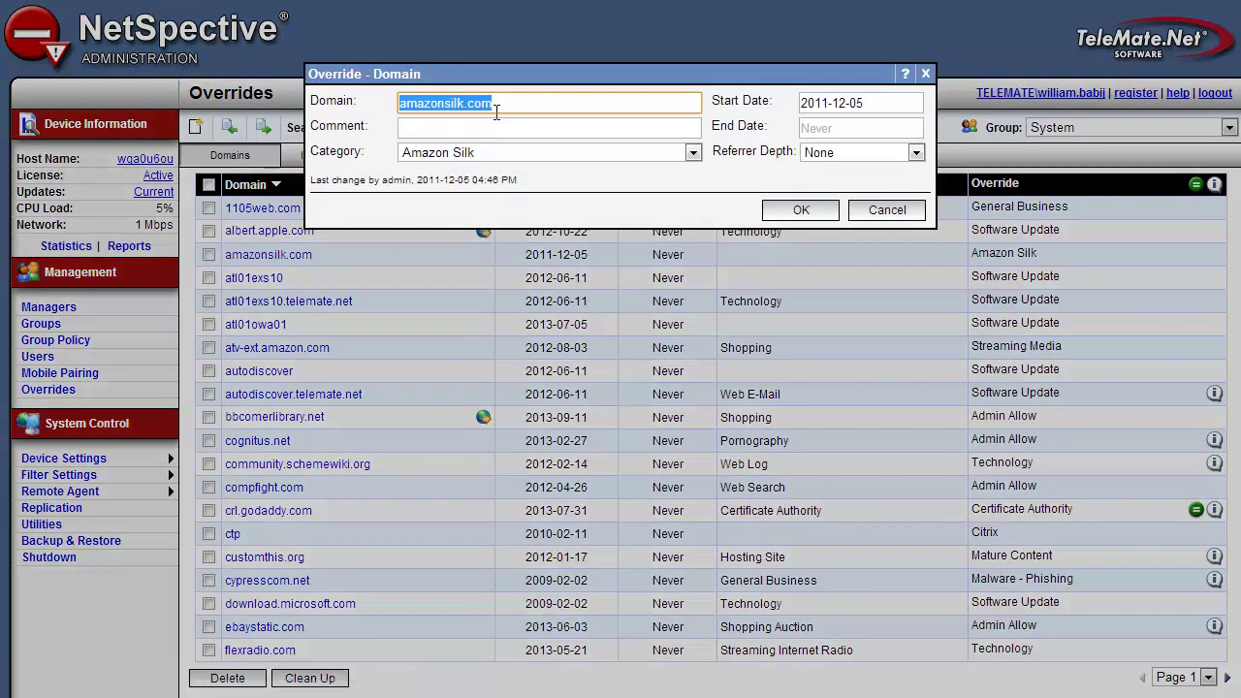
{"action": "left_click", "coordinate": [693, 155]}
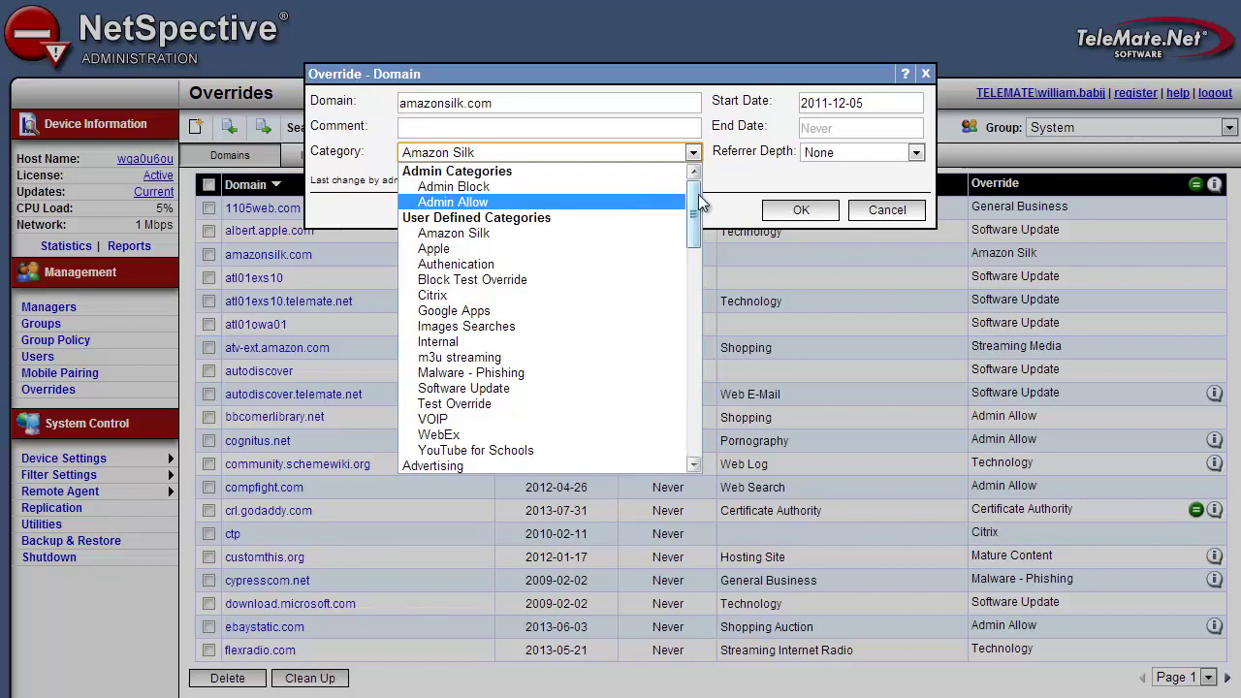
{"action": "left_click_drag", "start_coordinate": [699, 204], "coordinate": [695, 288]}
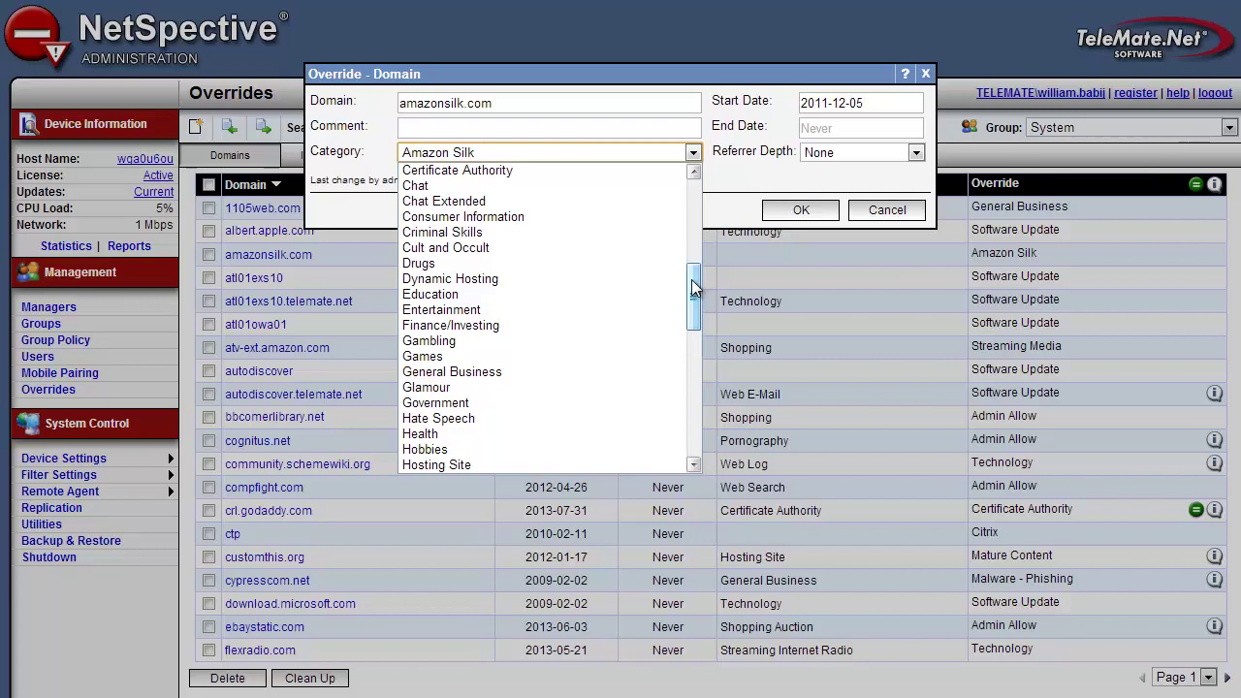
{"action": "left_click", "coordinate": [736, 175]}
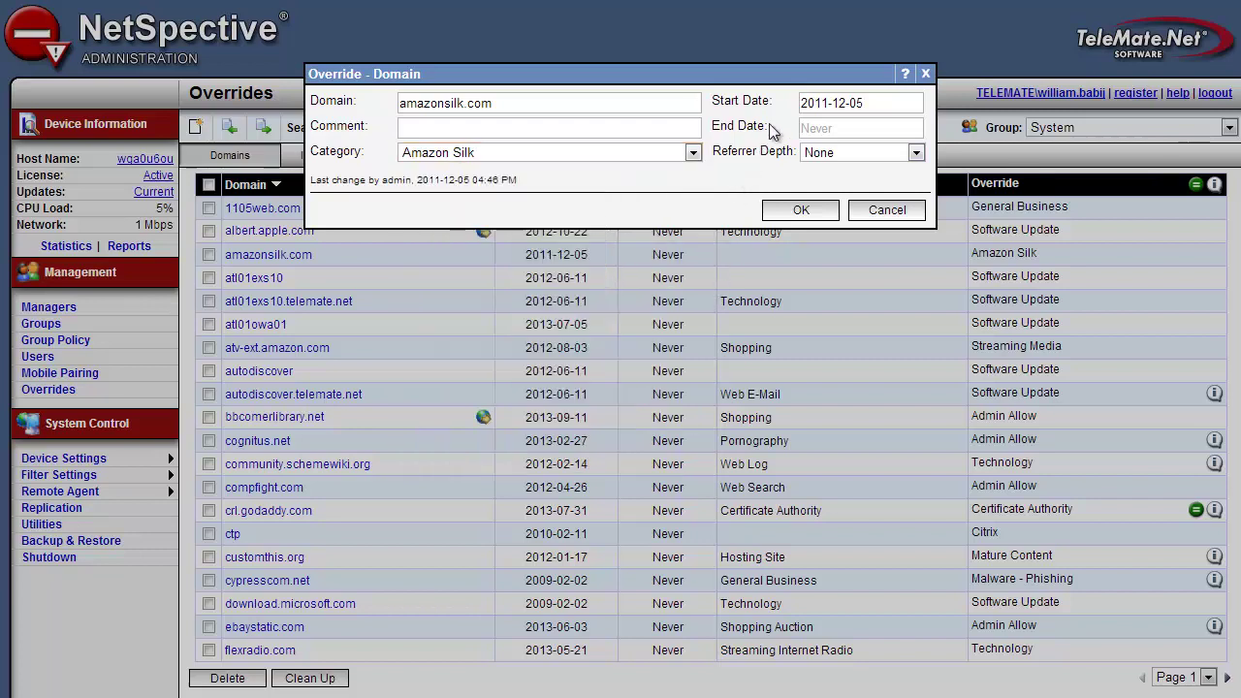
- Check the end date calendar and referrer depth options of the amazonsilk.com override, then close it without saving
{"action": "left_click", "coordinate": [762, 128]}
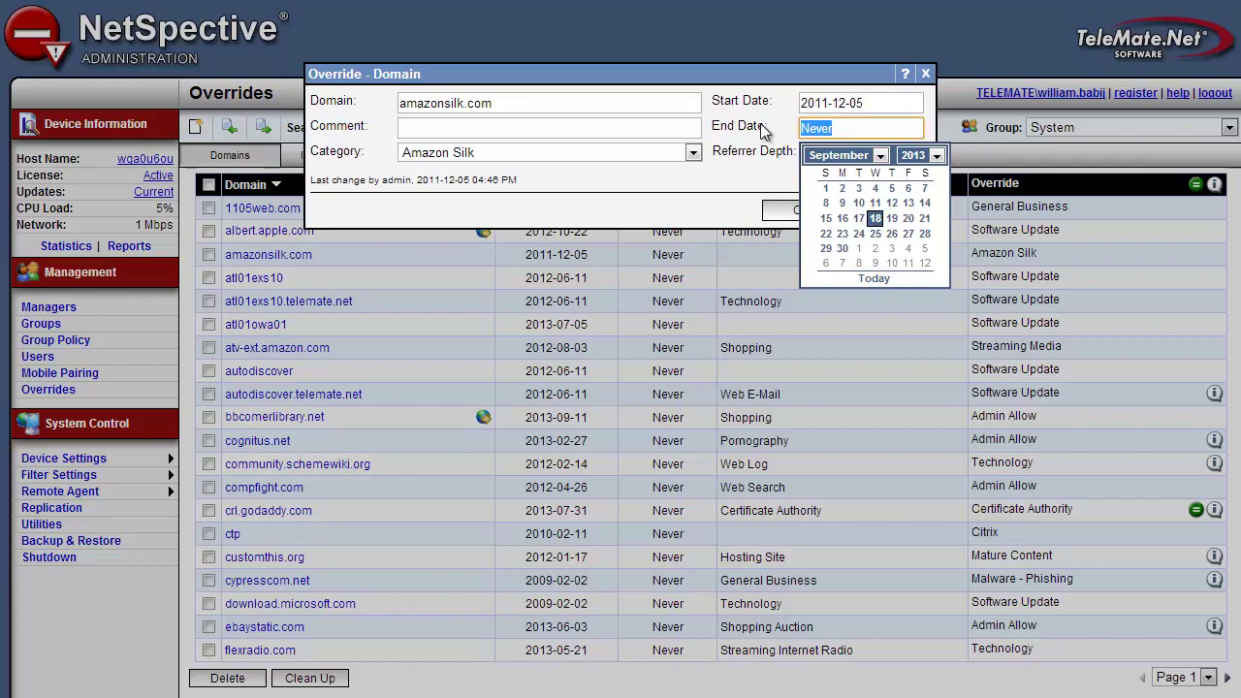
{"action": "left_click", "coordinate": [734, 181]}
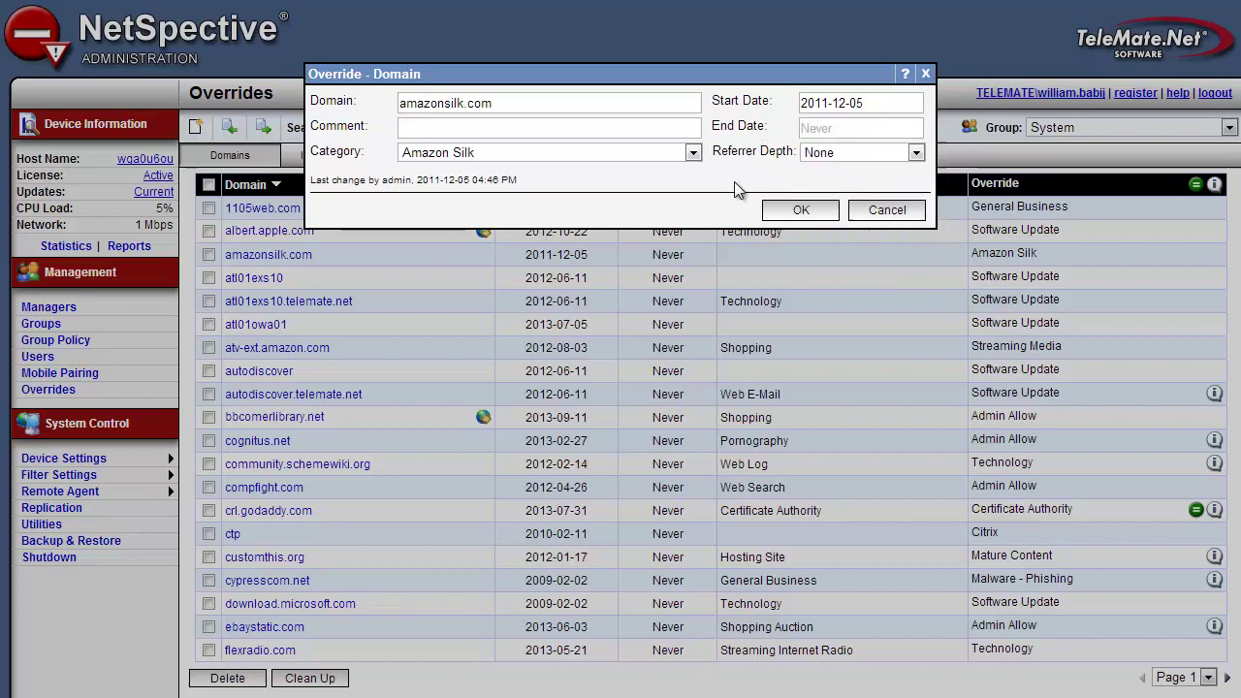
{"action": "left_click", "coordinate": [916, 153]}
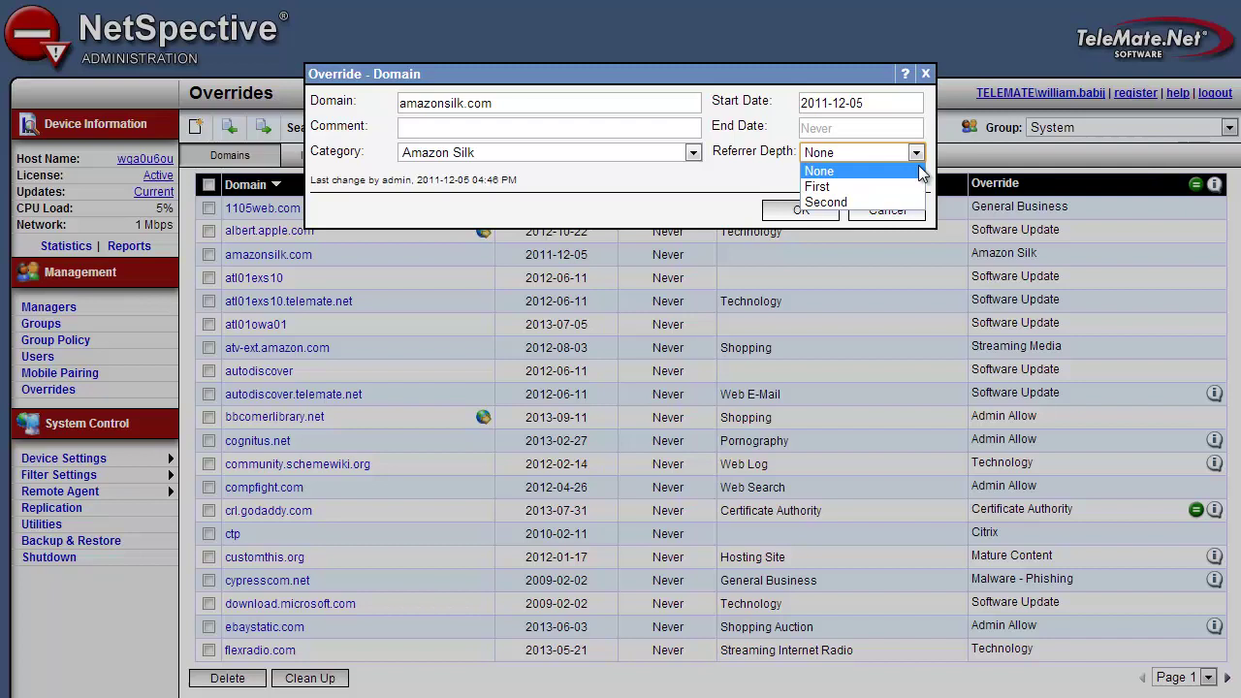
{"action": "left_click", "coordinate": [919, 172]}
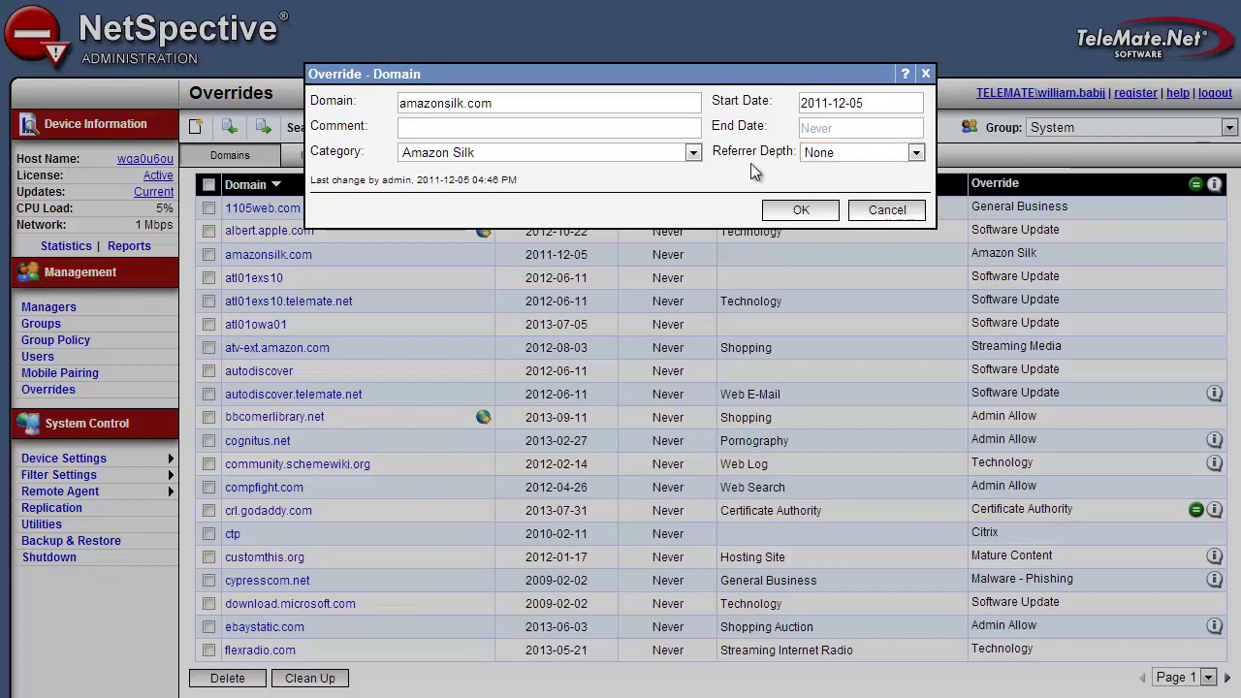
{"action": "left_click", "coordinate": [866, 204]}
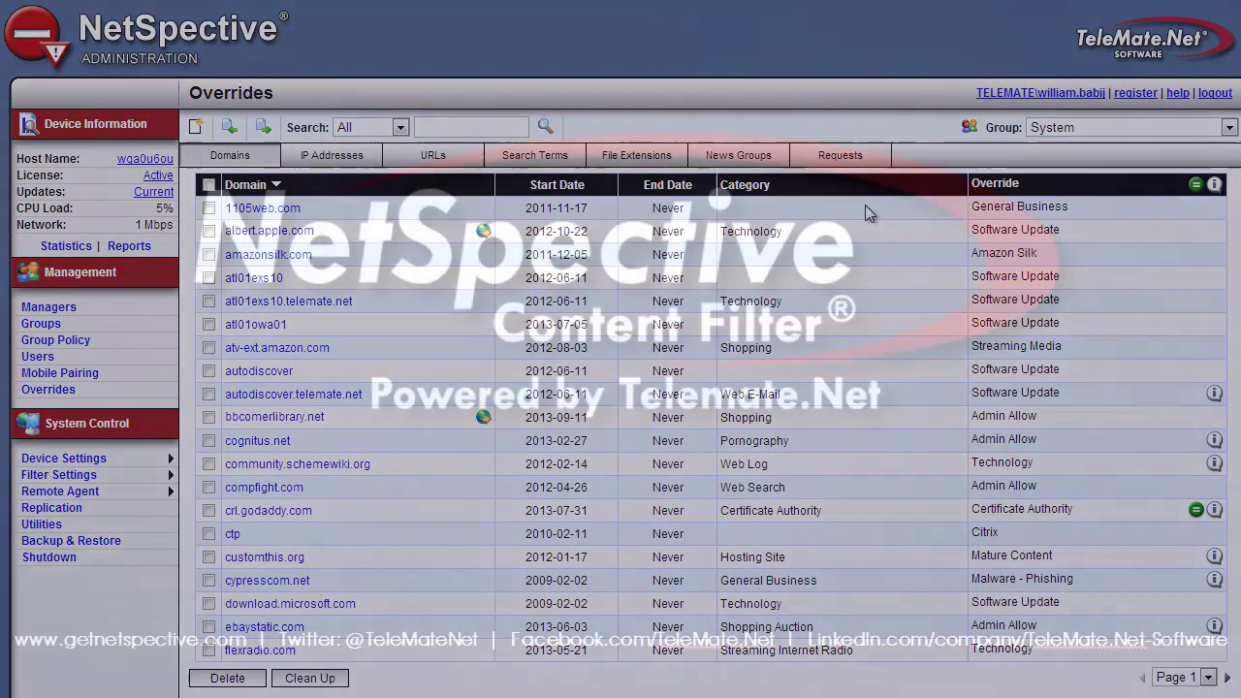